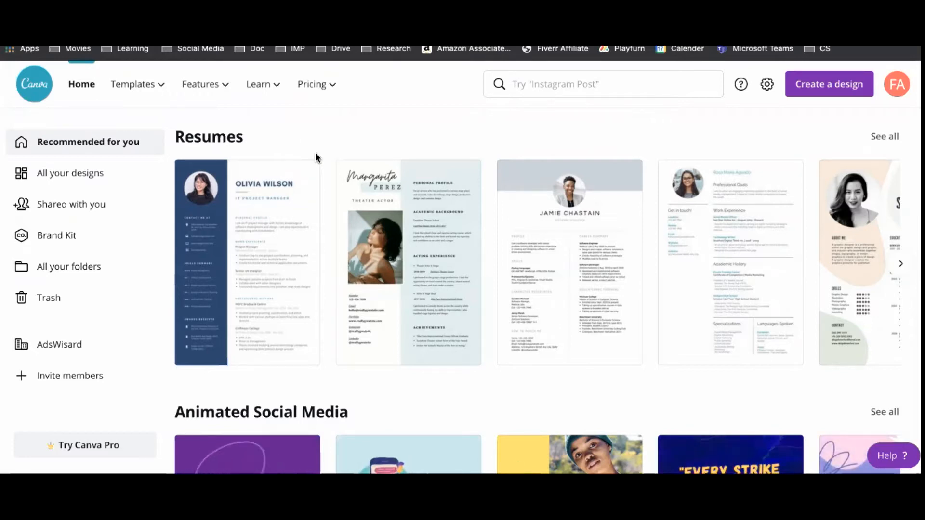
Open the full Resumes gallery of 1,354 templates via See all on the Resumes row.
{"action": "left_click", "coordinate": [884, 137]}
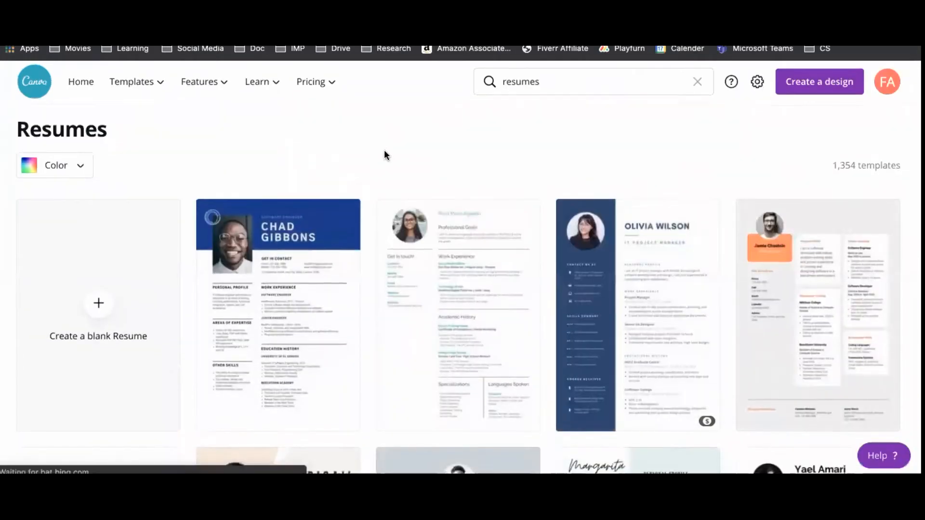
{"action": "scroll", "coordinate": [393, 277], "scroll_direction": "down", "scroll_amount": 1}
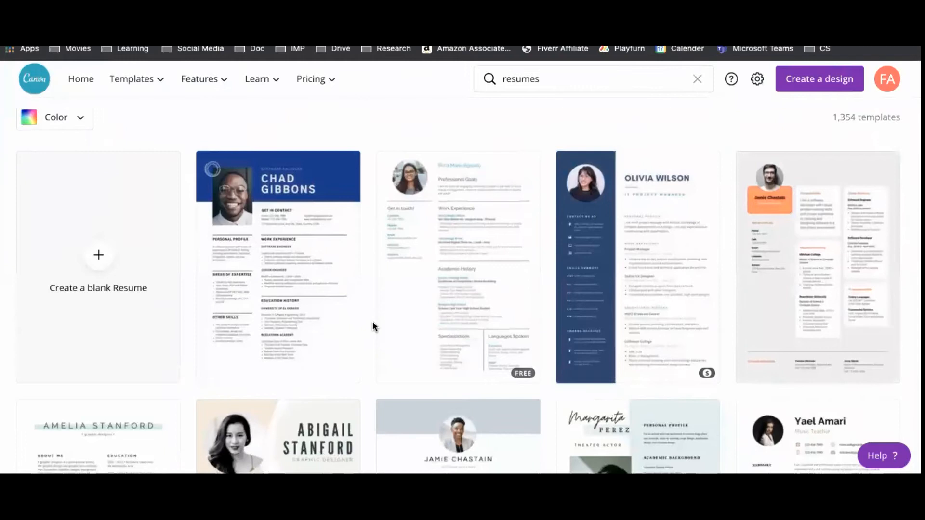
{"action": "scroll", "coordinate": [372, 322], "scroll_direction": "down", "scroll_amount": 9}
{"action": "scroll", "coordinate": [372, 322], "scroll_direction": "up", "scroll_amount": 8}
{"action": "scroll", "coordinate": [381, 327], "scroll_direction": "up", "scroll_amount": 3}
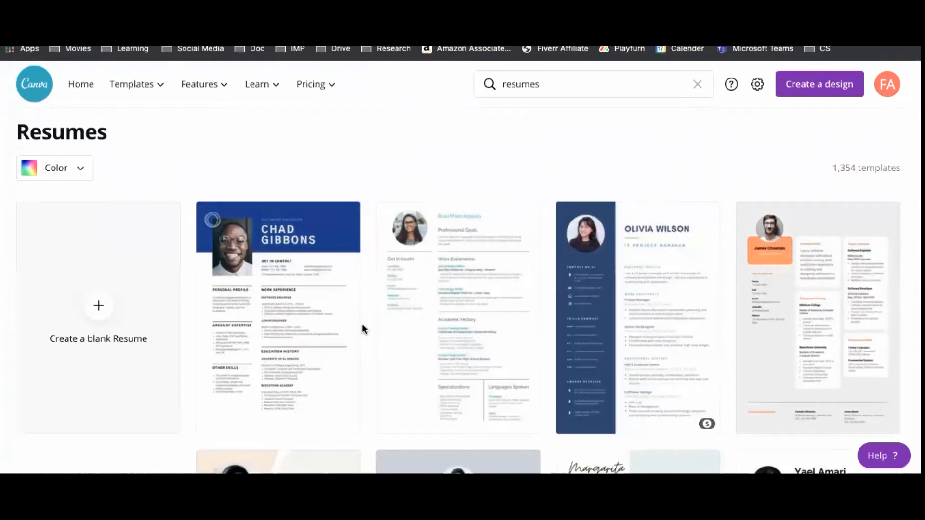
{"action": "scroll", "coordinate": [368, 312], "scroll_direction": "down", "scroll_amount": 1}
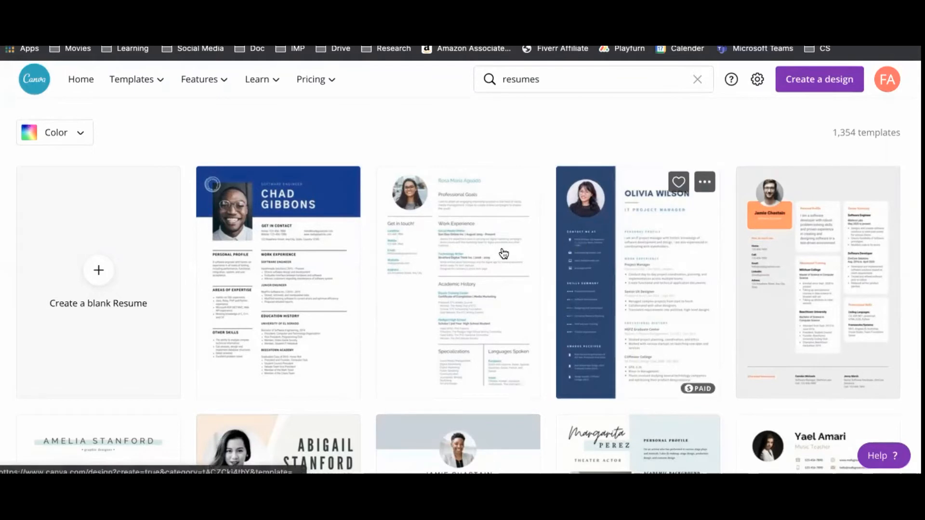
{"action": "scroll", "coordinate": [486, 259], "scroll_direction": "down", "scroll_amount": 3}
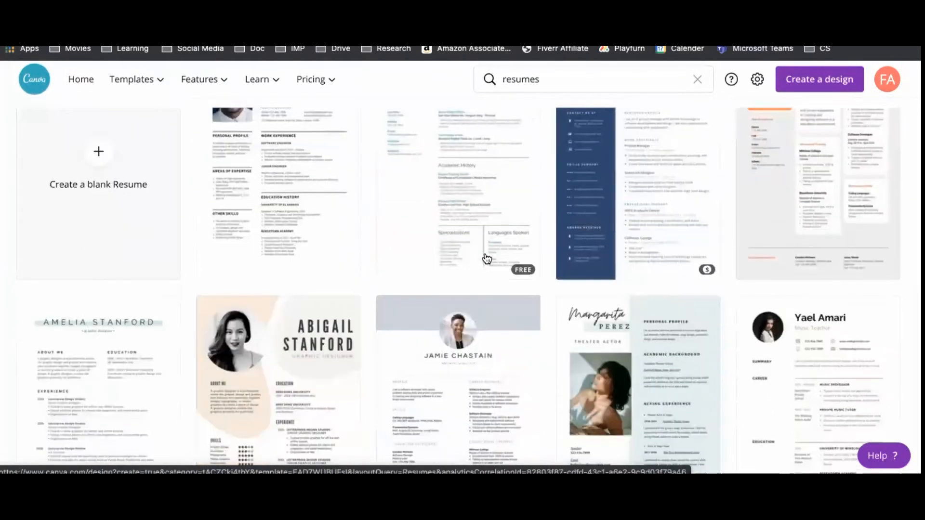
{"action": "scroll", "coordinate": [484, 263], "scroll_direction": "down", "scroll_amount": 5}
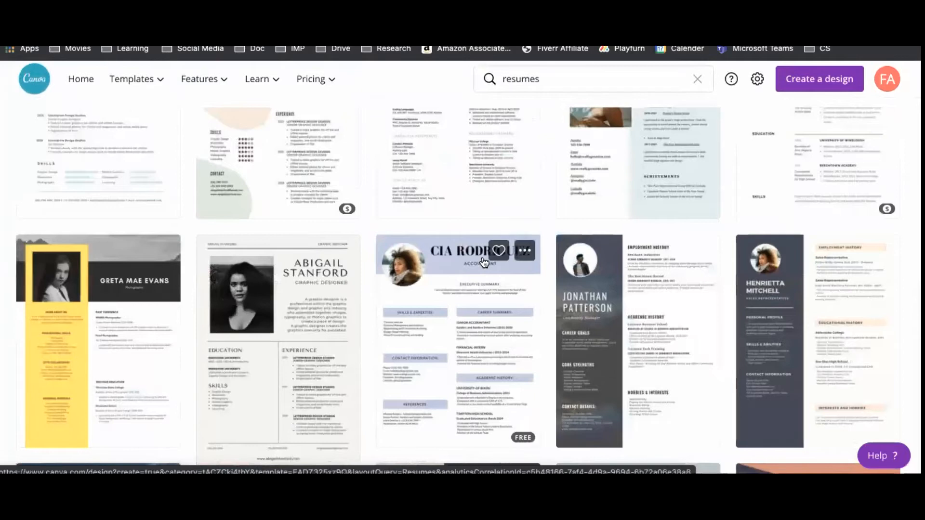
{"action": "scroll", "coordinate": [328, 308], "scroll_direction": "down", "scroll_amount": 6}
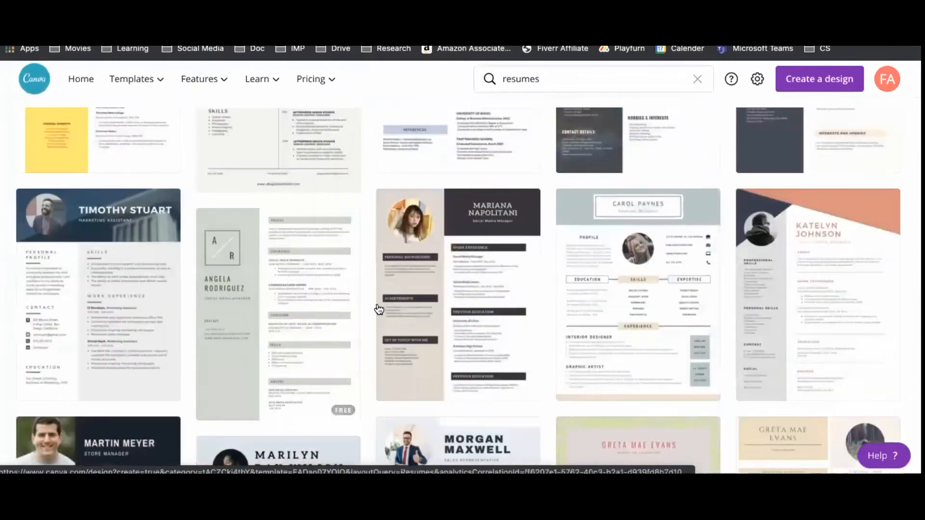
{"action": "scroll", "coordinate": [378, 309], "scroll_direction": "down", "scroll_amount": 1}
{"action": "scroll", "coordinate": [379, 308], "scroll_direction": "down", "scroll_amount": 3}
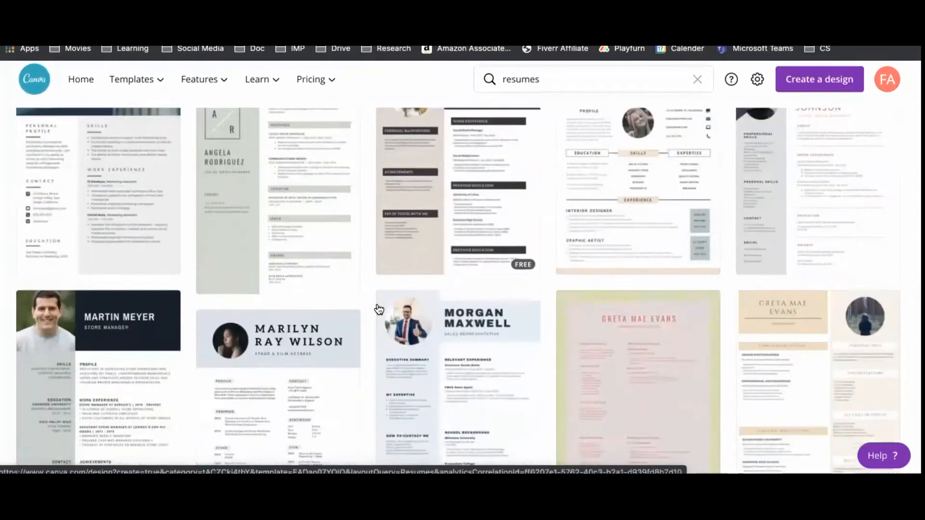
{"action": "scroll", "coordinate": [379, 309], "scroll_direction": "down", "scroll_amount": 8}
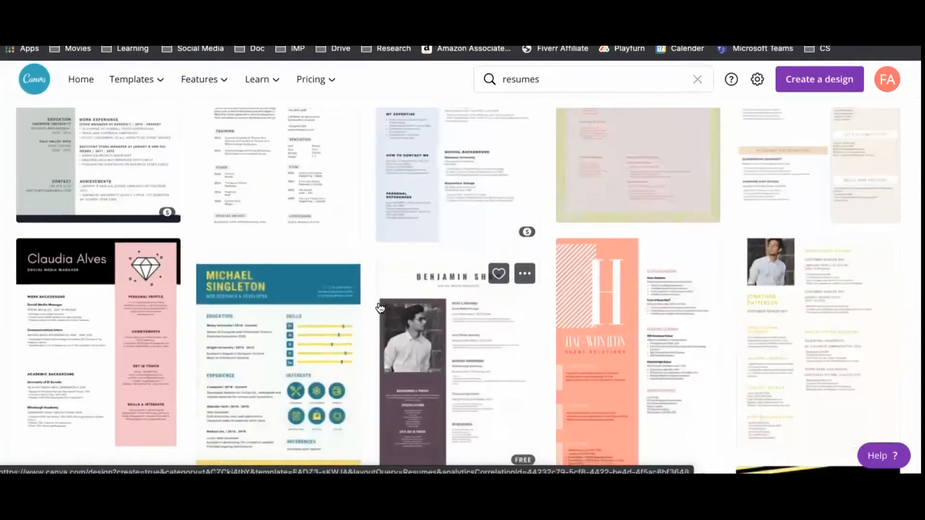
{"action": "scroll", "coordinate": [380, 308], "scroll_direction": "down", "scroll_amount": 4}
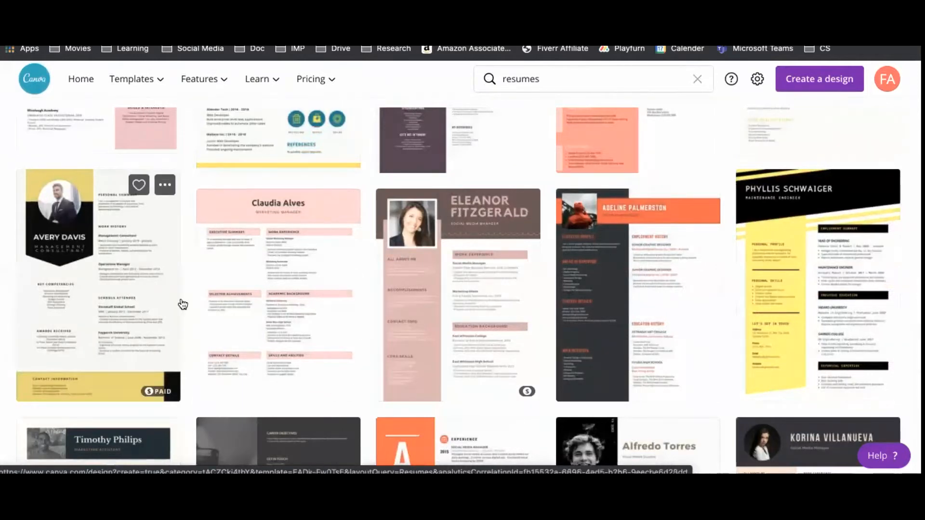
{"action": "scroll", "coordinate": [320, 308], "scroll_direction": "down", "scroll_amount": 3}
{"action": "scroll", "coordinate": [320, 305], "scroll_direction": "down", "scroll_amount": 3}
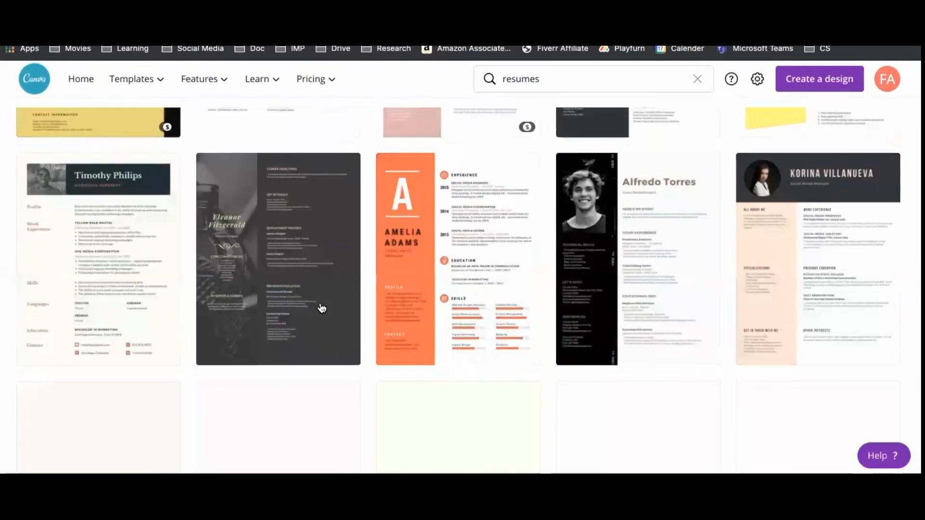
{"action": "scroll", "coordinate": [225, 337], "scroll_direction": "down", "scroll_amount": 5}
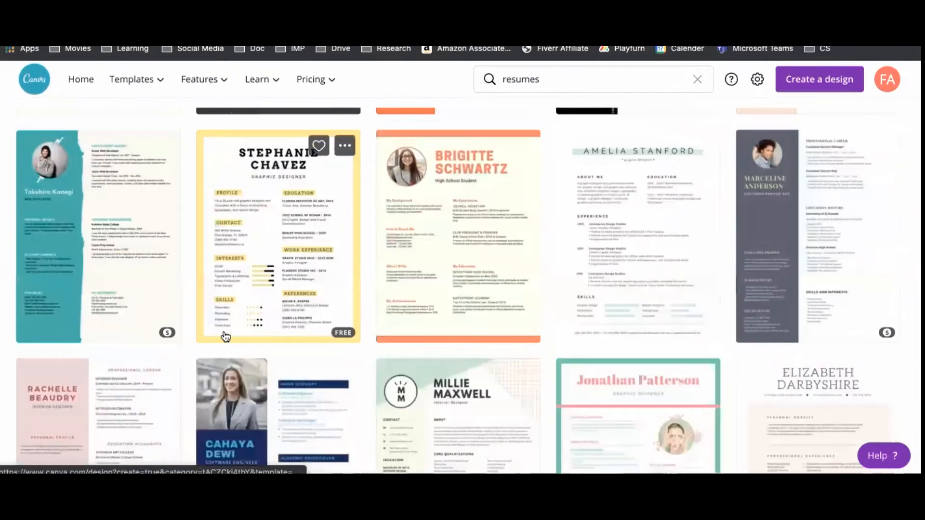
{"action": "scroll", "coordinate": [222, 333], "scroll_direction": "up", "scroll_amount": 10}
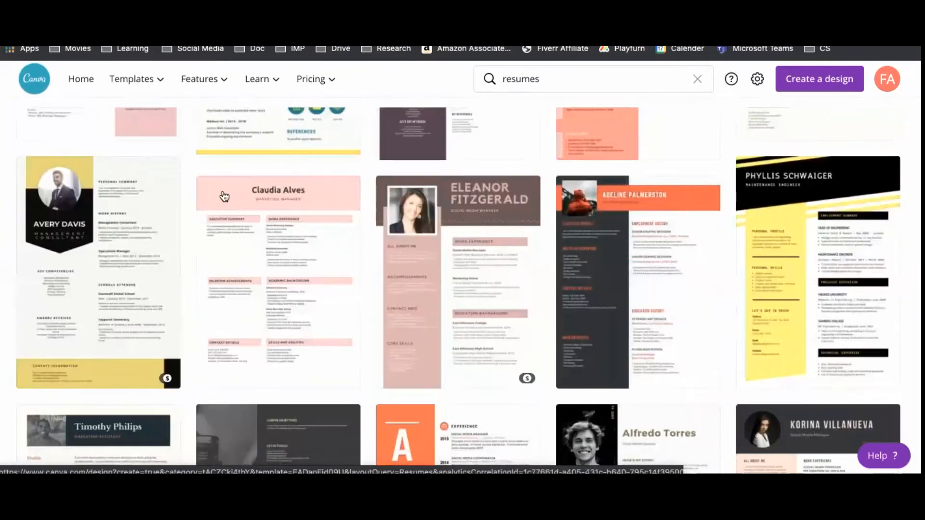
Start from the Avery Davis template and turn its yellow contact band light grey.
{"action": "left_click", "coordinate": [118, 272]}
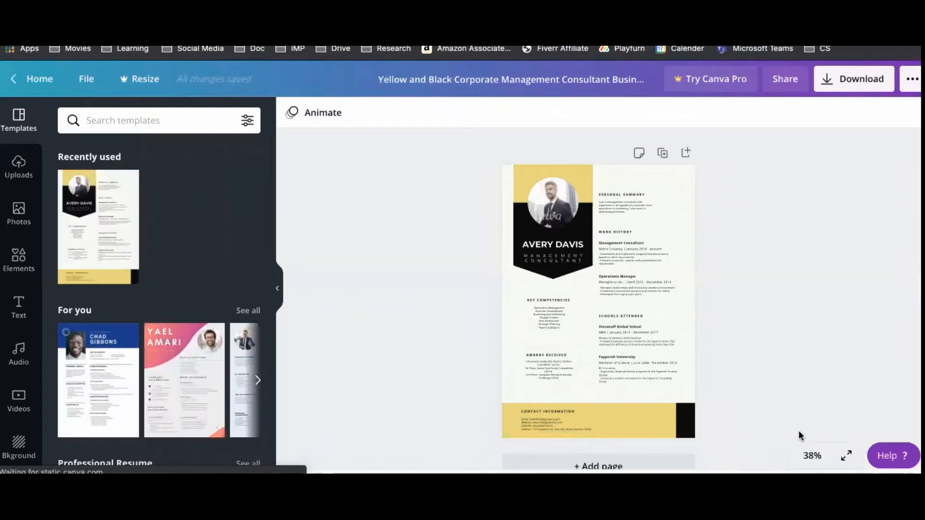
{"action": "left_click", "coordinate": [635, 415]}
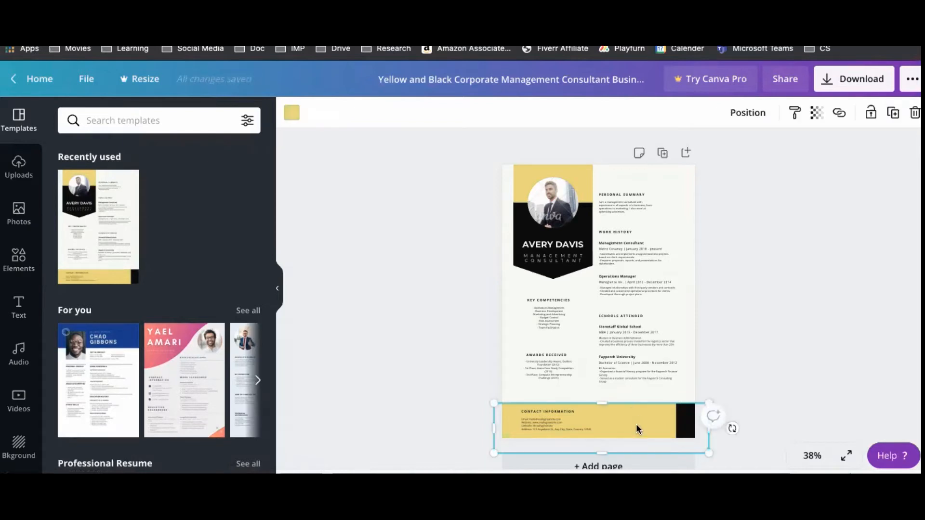
{"action": "left_click", "coordinate": [291, 112]}
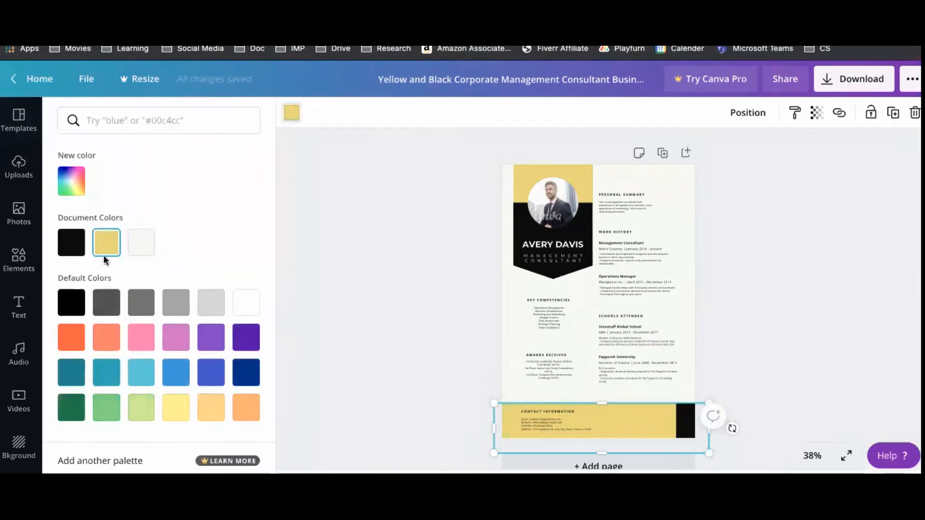
{"action": "left_click", "coordinate": [212, 303]}
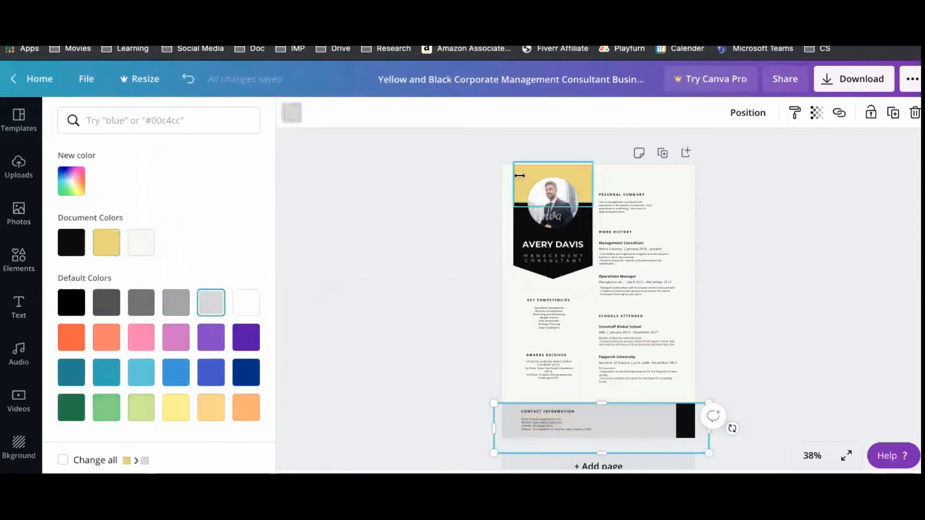
Recolour the yellow block at the top light grey as well.
{"action": "left_click", "coordinate": [519, 175]}
{"action": "left_click", "coordinate": [222, 310]}
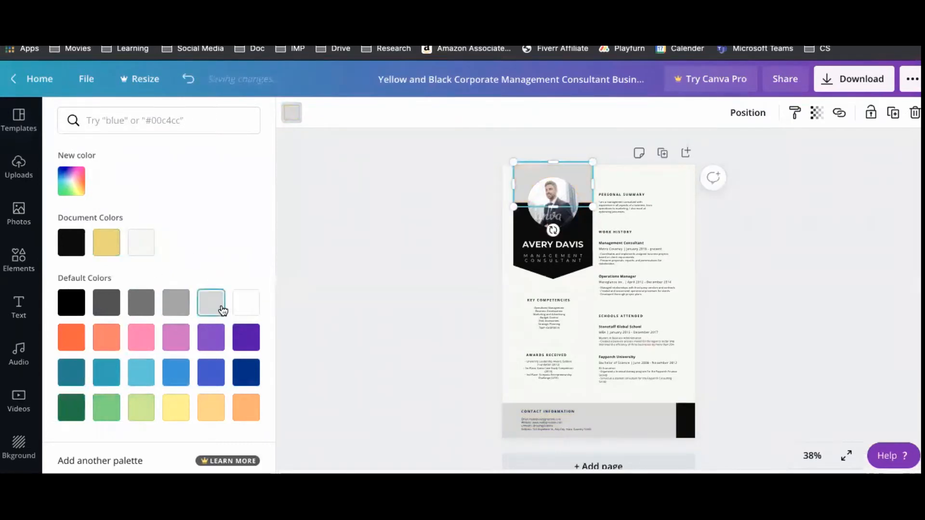
{"action": "left_click", "coordinate": [395, 282]}
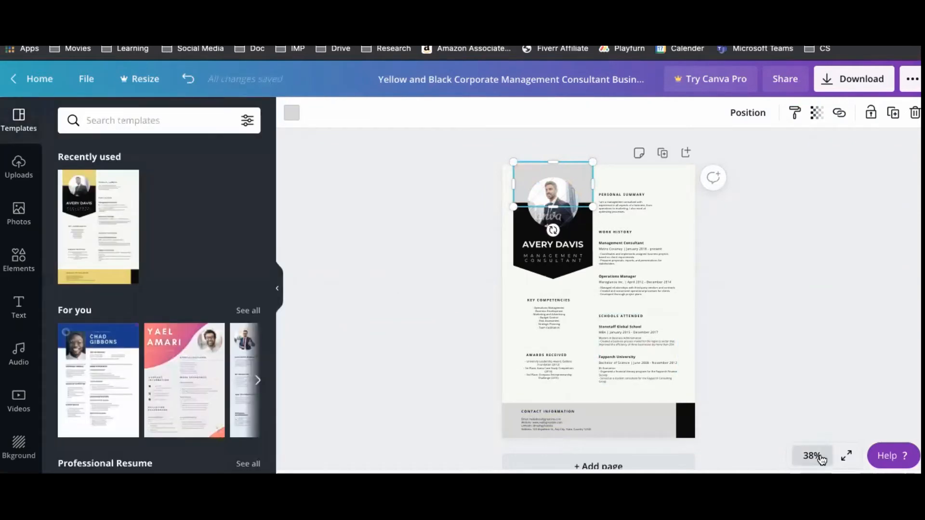
Zoom to 100% and delete the sample photo from the circular portrait frame.
{"action": "left_click", "coordinate": [812, 456]}
{"action": "left_click", "coordinate": [803, 277]}
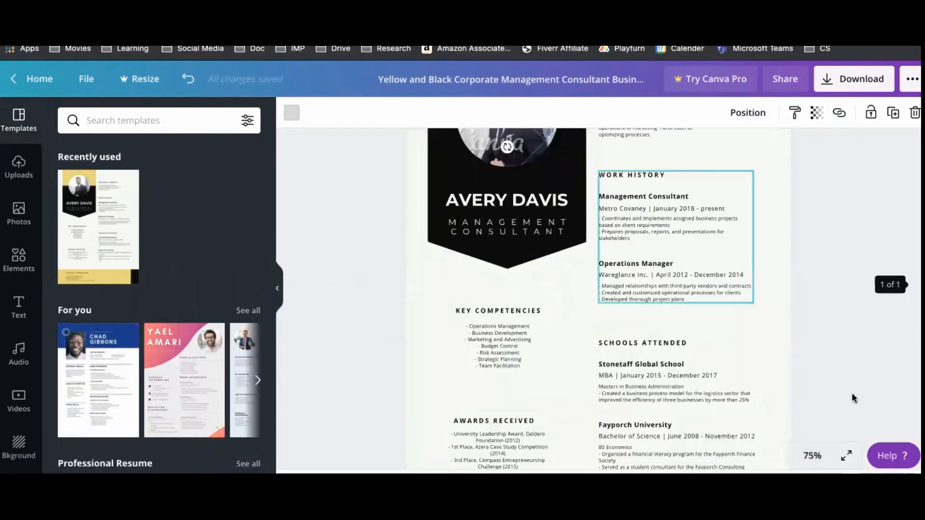
{"action": "left_click", "coordinate": [812, 456]}
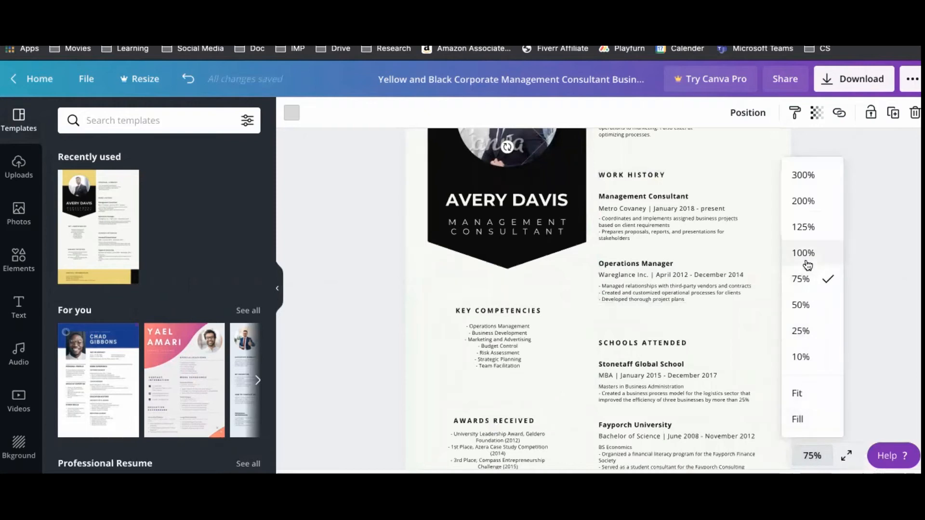
{"action": "left_click", "coordinate": [807, 265]}
{"action": "scroll", "coordinate": [482, 270], "scroll_direction": "up", "scroll_amount": 4}
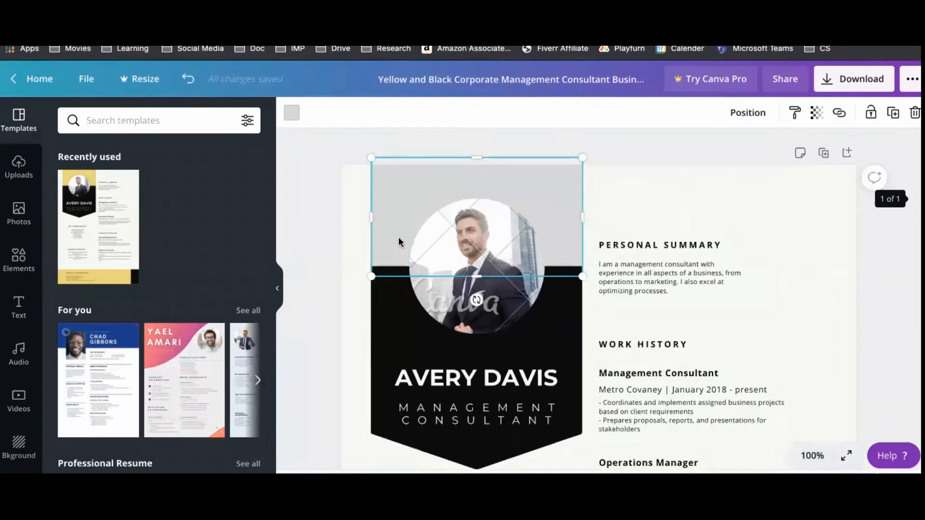
{"action": "left_click", "coordinate": [484, 257]}
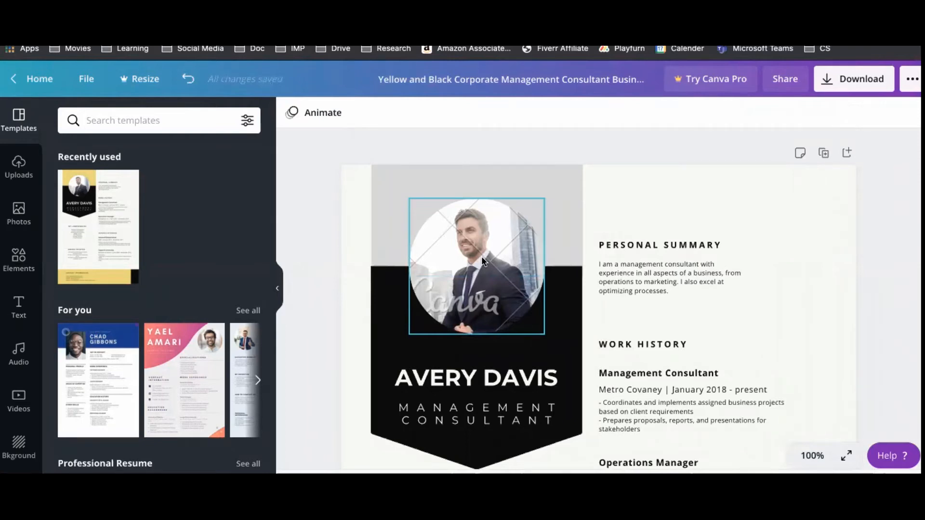
{"action": "left_click", "coordinate": [481, 256]}
{"action": "key", "text": "Delete"}
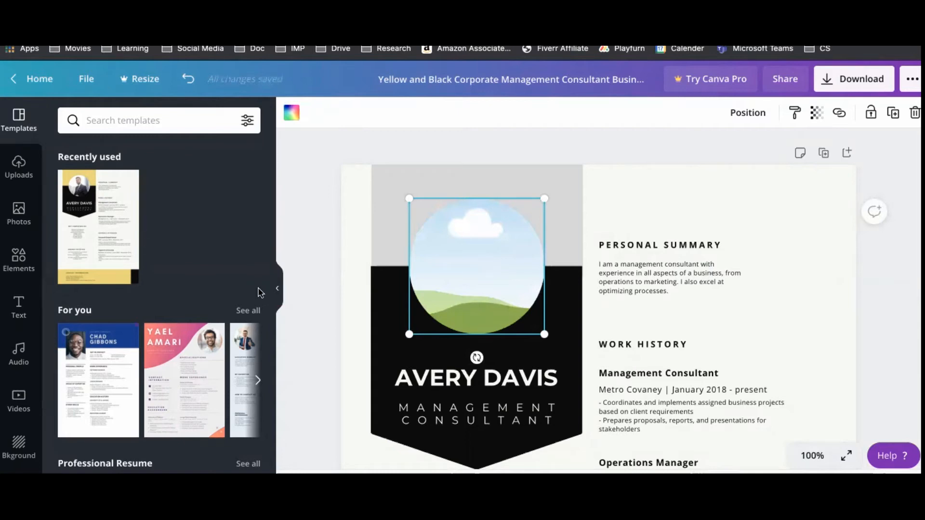
Drag the man's uploaded photo into the empty circular frame.
{"action": "left_click", "coordinate": [18, 166]}
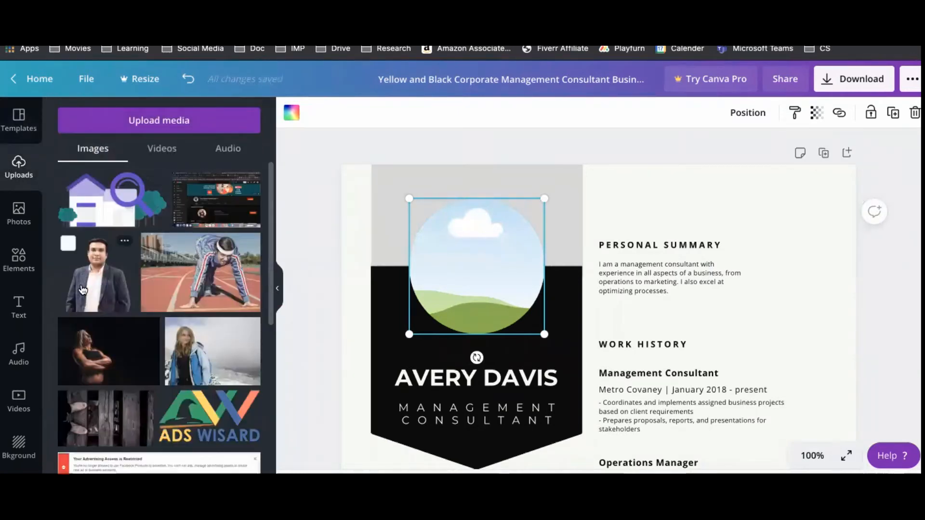
{"action": "left_click_drag", "start_coordinate": [88, 285], "coordinate": [448, 270]}
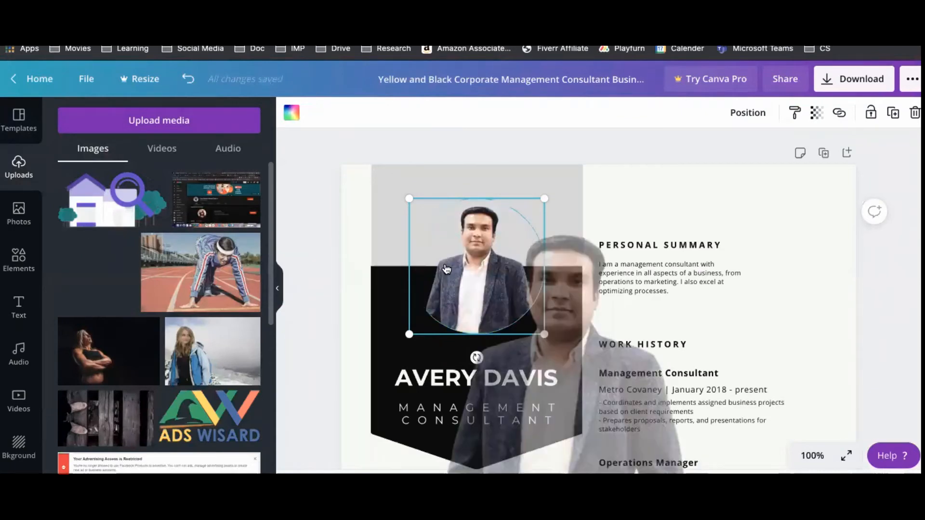
{"action": "left_click", "coordinate": [321, 277]}
{"action": "left_click", "coordinate": [18, 214]}
{"action": "left_click", "coordinate": [20, 262]}
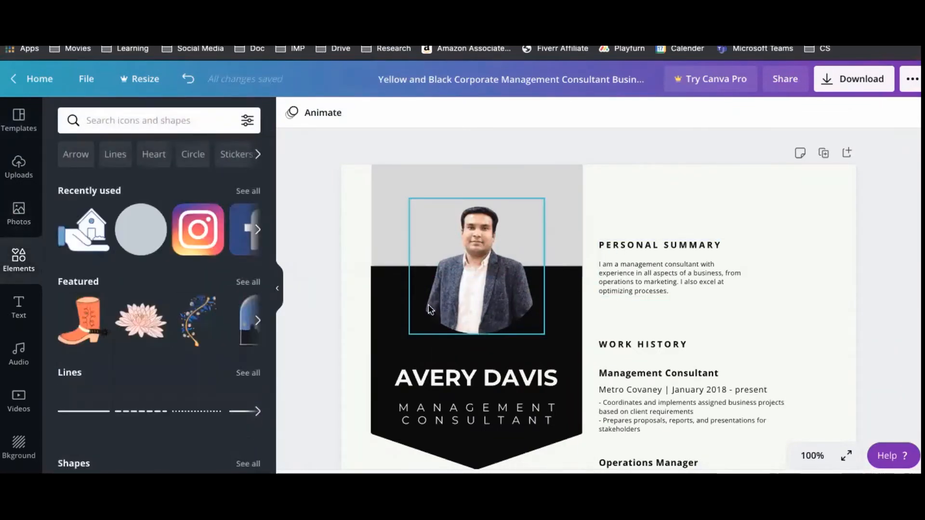
Replace the template name with the owner's full name, shrunk to 24.2 to fit one line.
{"action": "scroll", "coordinate": [428, 309], "scroll_direction": "down", "scroll_amount": 3}
{"action": "double_click", "coordinate": [461, 212]}
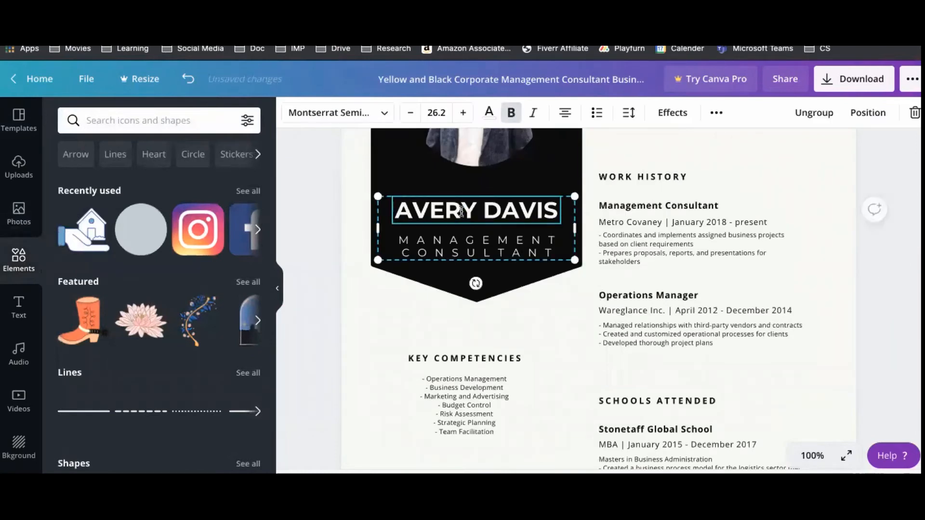
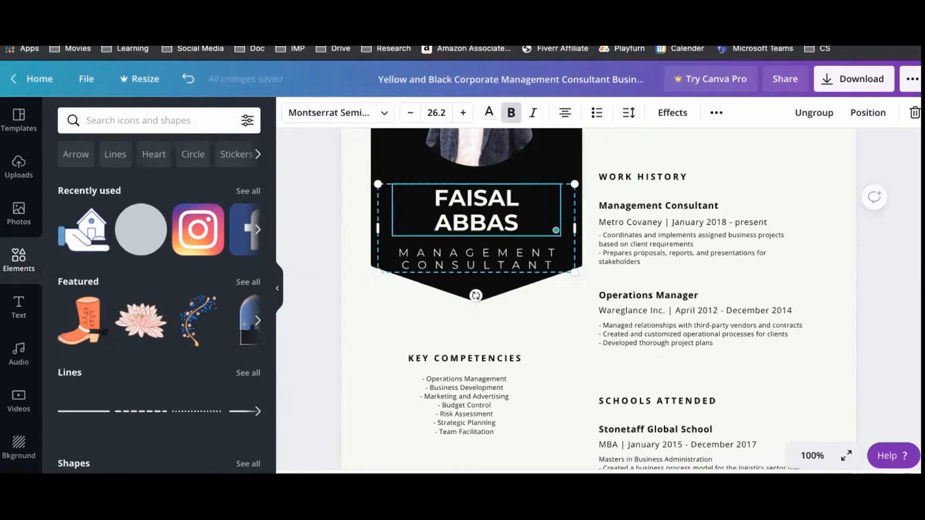
{"action": "key", "text": "ctrl+a"}
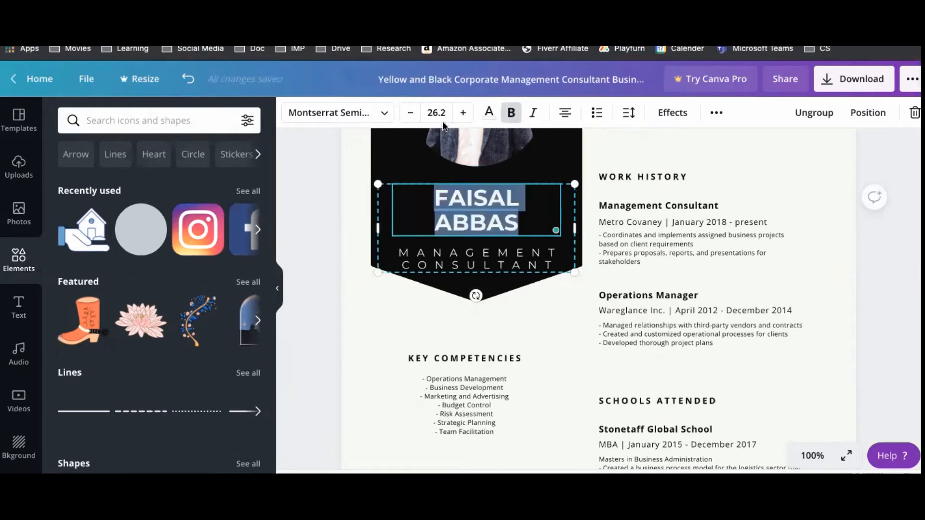
{"action": "left_click", "coordinate": [410, 112]}
{"action": "left_click", "coordinate": [410, 113]}
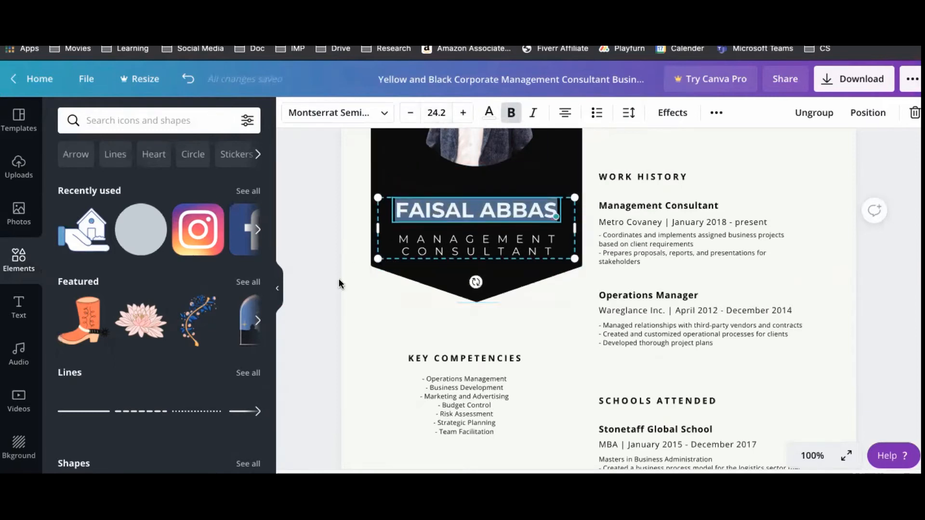
Change the subtitle under the name to ADSWISARD.
{"action": "double_click", "coordinate": [412, 251]}
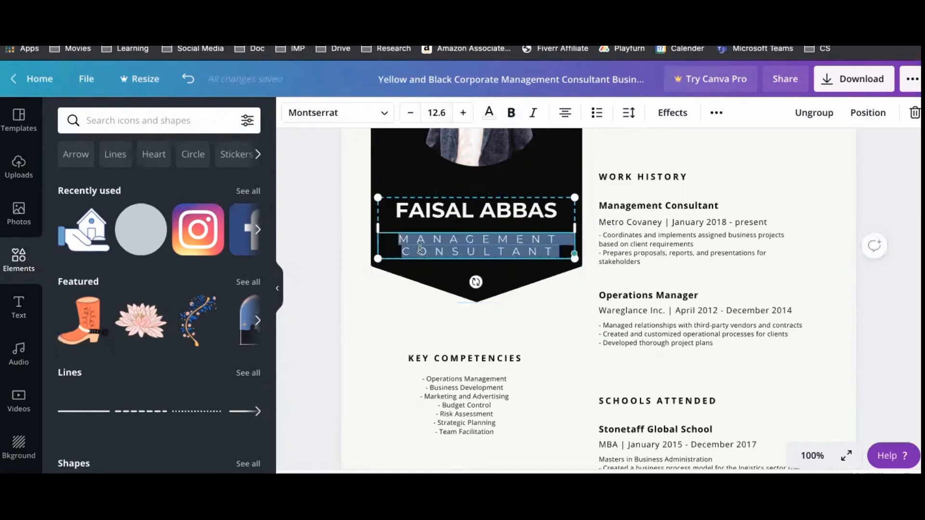
{"action": "type", "text": "ADS"}
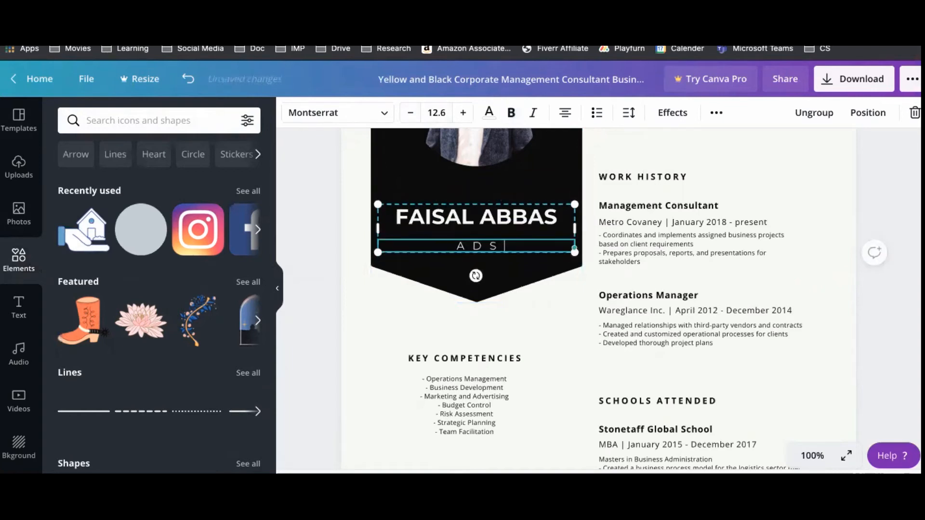
{"action": "type", "text": "WISARD"}
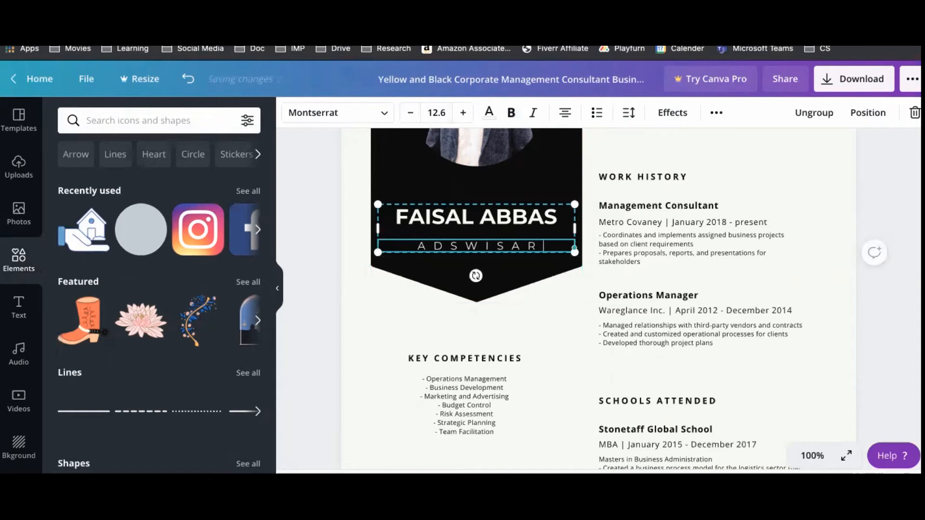
{"action": "left_click", "coordinate": [311, 321]}
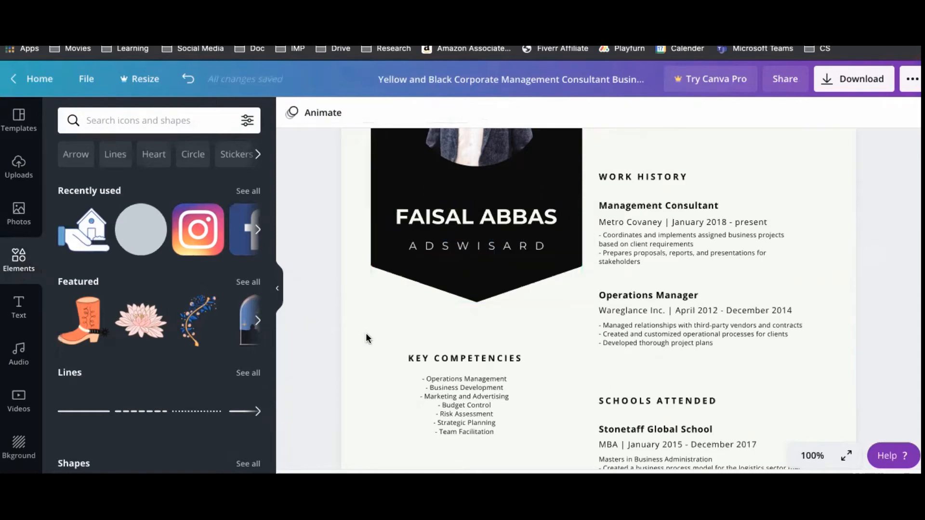
{"action": "scroll", "coordinate": [368, 336], "scroll_direction": "down", "scroll_amount": 2}
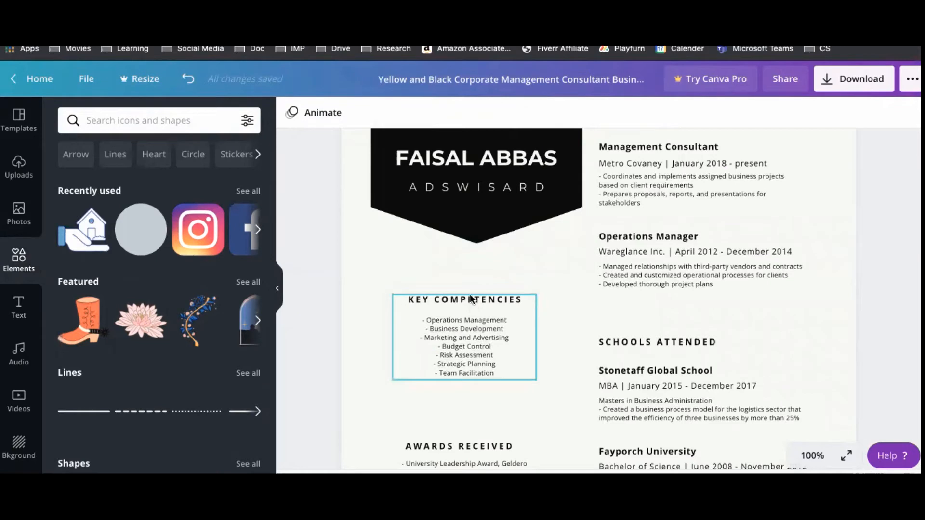
Type Facebook Ads, Google Ads and Linkedin Ads as three lines in Key Competencies.
{"action": "left_click", "coordinate": [468, 346]}
{"action": "left_click", "coordinate": [468, 343]}
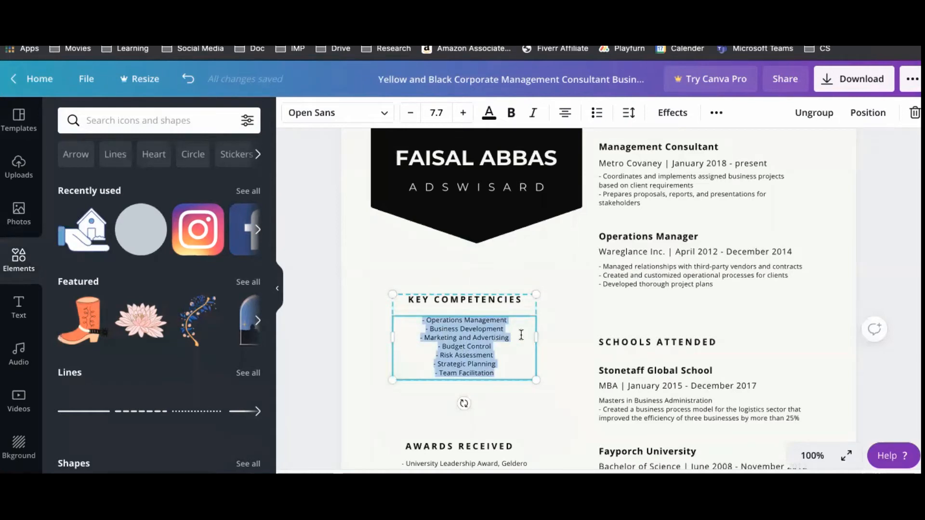
{"action": "type", "text": "F"}
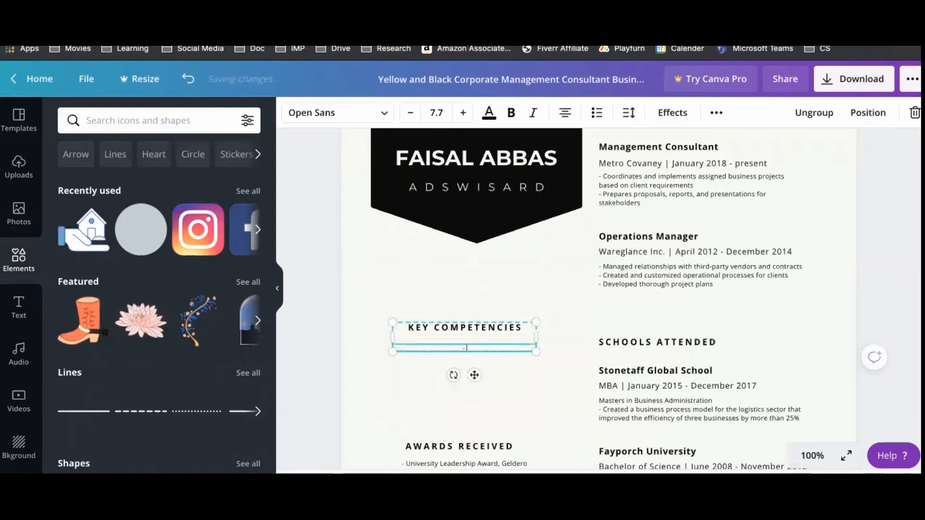
{"action": "type", "text": " Facebook Ads"}
{"action": "key", "text": "Return"}
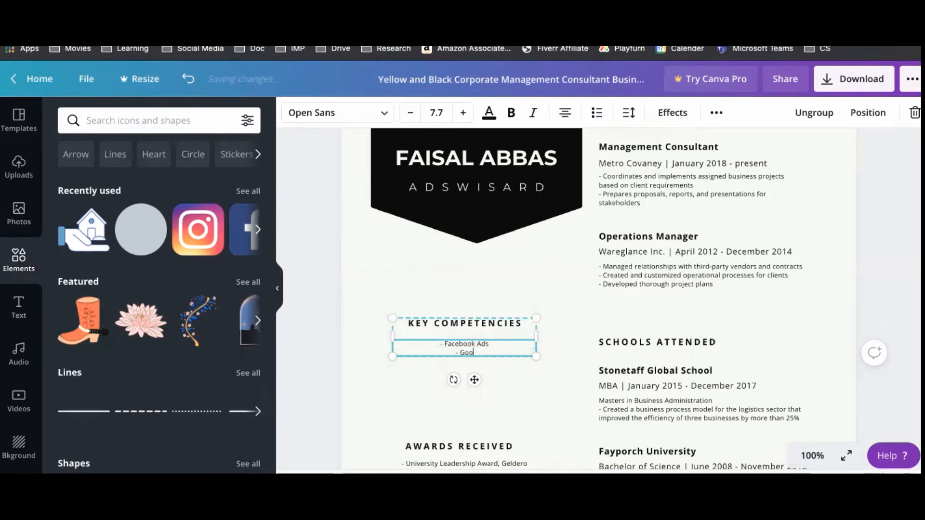
{"action": "type", "text": "- Google Ads"}
{"action": "key", "text": "Return"}
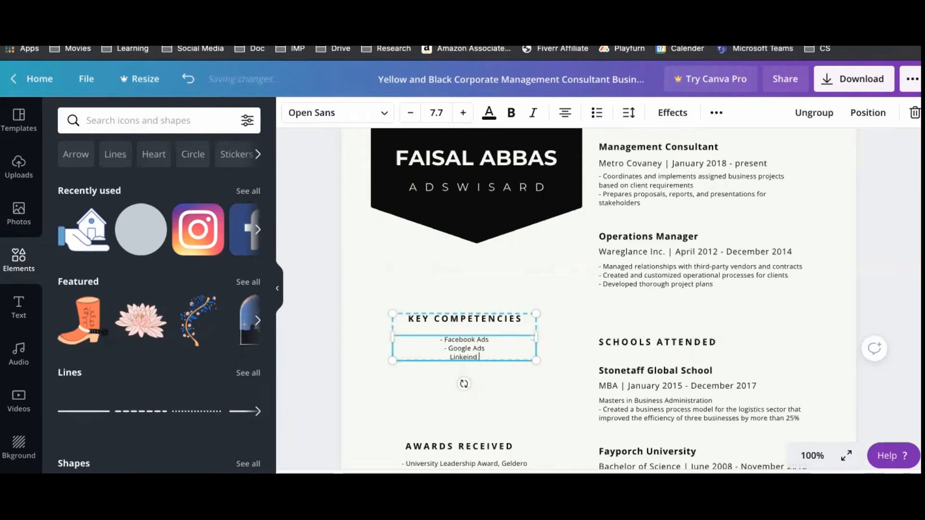
{"action": "type", "text": "Linkein"}
{"action": "key", "text": "BackSpace"}
{"action": "key", "text": "BackSpace"}
{"action": "type", "text": "din Ads"}
Format the skills as a left-aligned bulleted list and remove the leftover dash.
{"action": "key", "text": "ctrl+a"}
{"action": "left_click", "coordinate": [597, 112]}
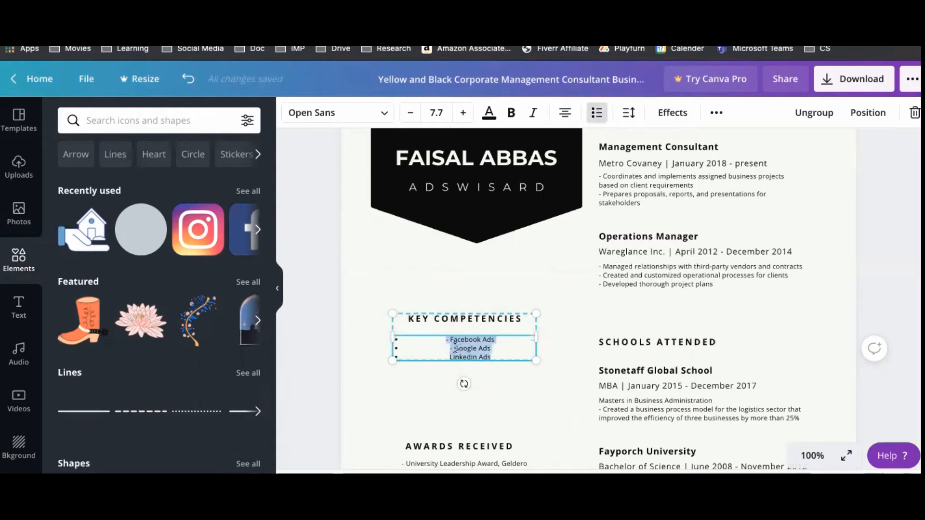
{"action": "left_click", "coordinate": [565, 112]}
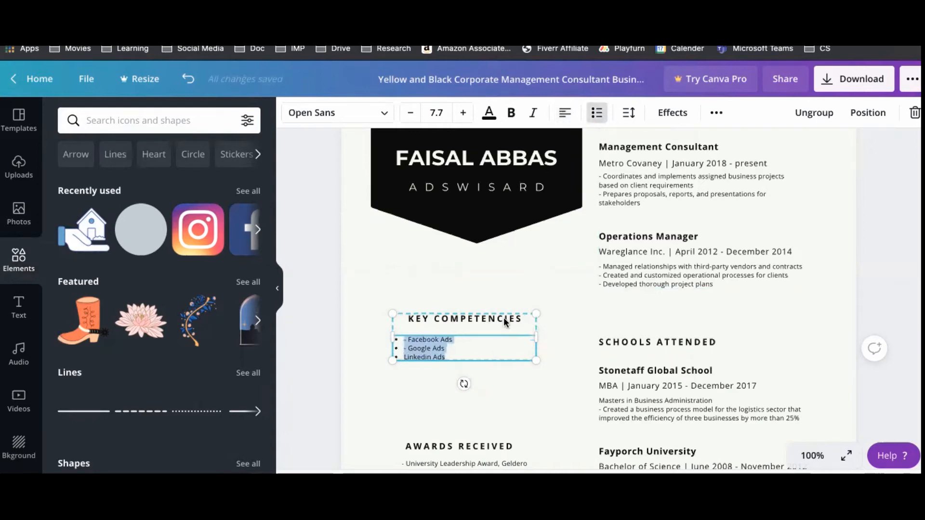
{"action": "left_click", "coordinate": [411, 348]}
{"action": "key", "text": "BackSpace"}
{"action": "key", "text": "BackSpace"}
{"action": "key", "text": "BackSpace"}
{"action": "key", "text": "BackSpace"}
{"action": "key", "text": "BackSpace"}
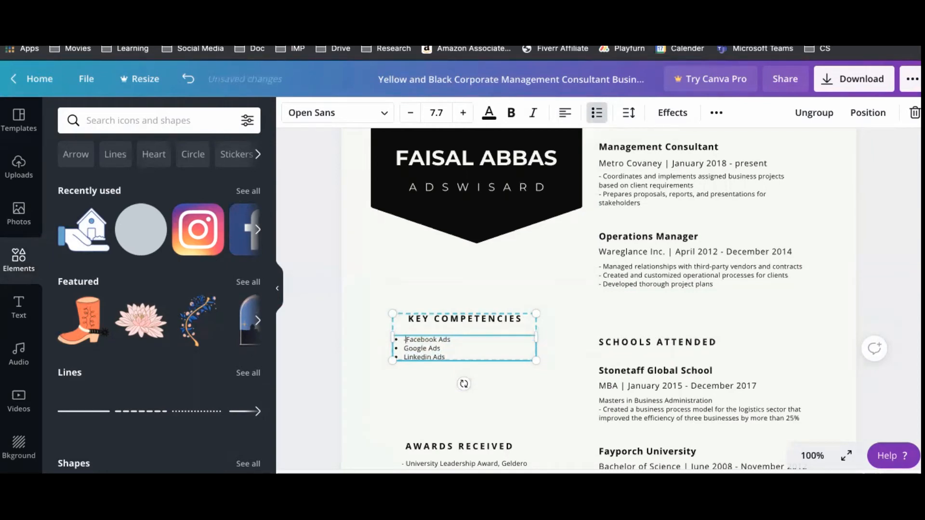
{"action": "left_click", "coordinate": [296, 359]}
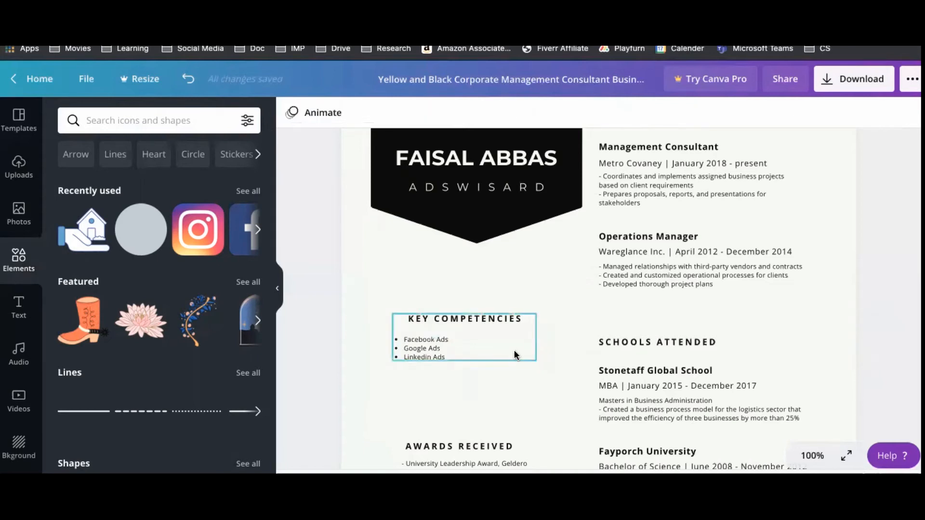
Move the Key Competencies block lower in the left column to make room.
{"action": "scroll", "coordinate": [429, 304], "scroll_direction": "down", "scroll_amount": 1}
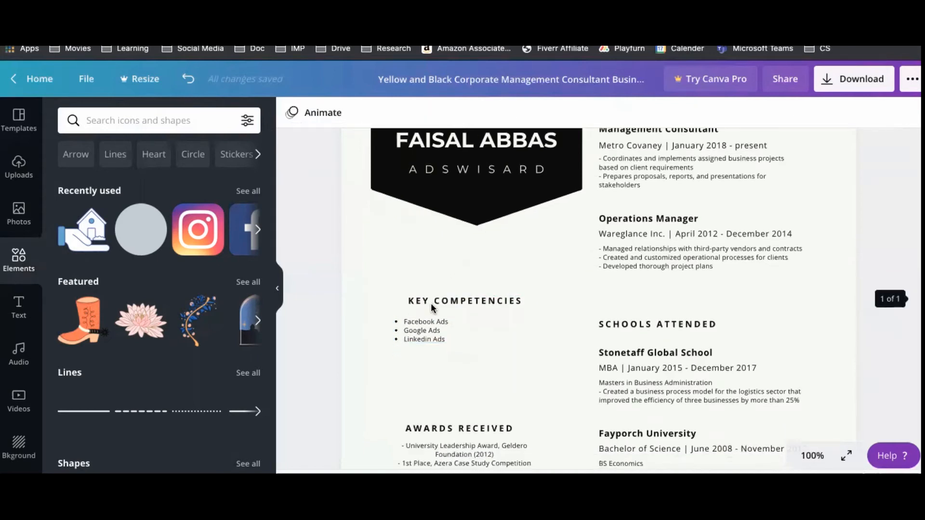
{"action": "scroll", "coordinate": [430, 304], "scroll_direction": "down", "scroll_amount": 5}
{"action": "left_click", "coordinate": [475, 211]}
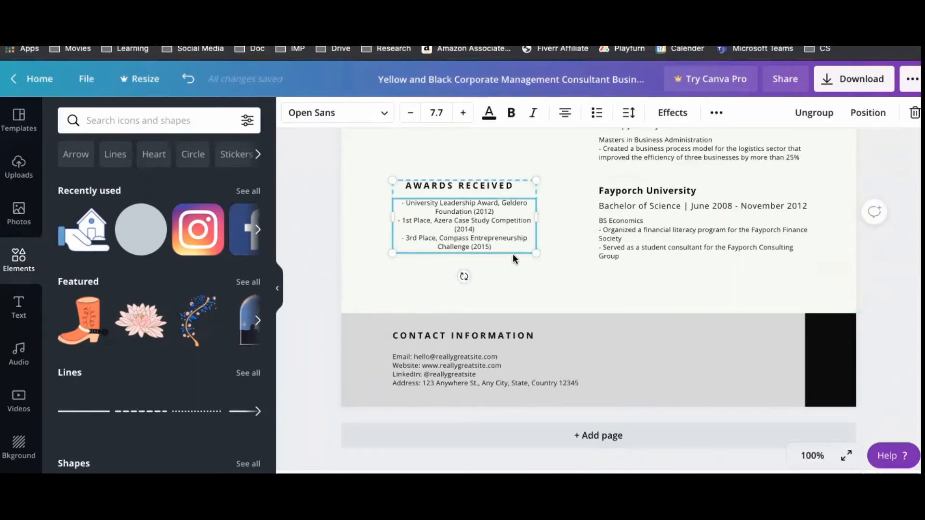
{"action": "scroll", "coordinate": [513, 259], "scroll_direction": "up", "scroll_amount": 10}
{"action": "left_click", "coordinate": [658, 239]}
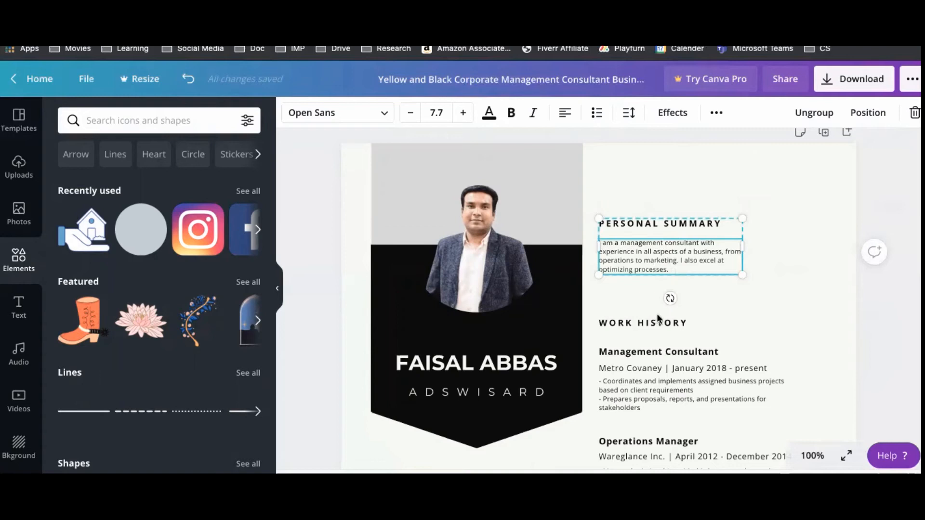
{"action": "scroll", "coordinate": [658, 318], "scroll_direction": "down", "scroll_amount": 3}
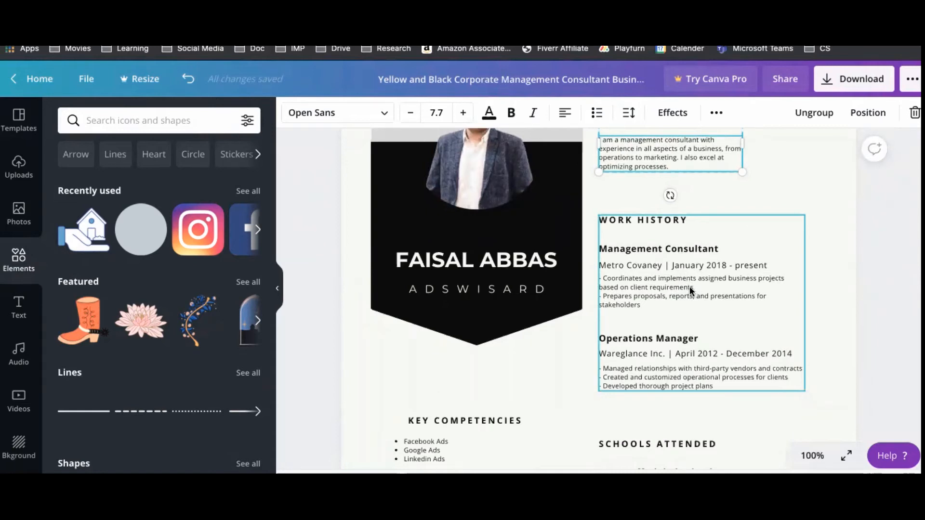
{"action": "scroll", "coordinate": [689, 286], "scroll_direction": "down", "scroll_amount": 3}
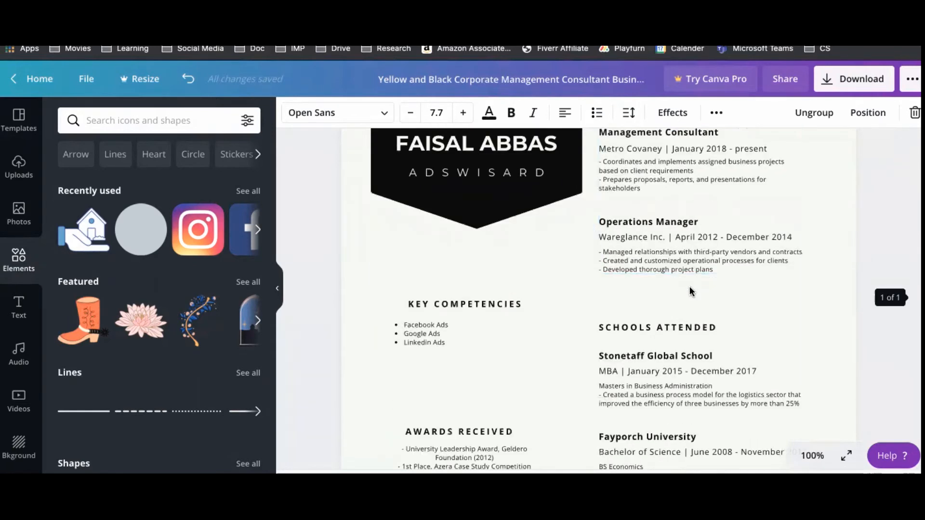
{"action": "left_click", "coordinate": [440, 324]}
{"action": "left_click_drag", "start_coordinate": [465, 345], "coordinate": [472, 383]}
Drag Personal Summary into the left column, just above Key Competencies.
{"action": "scroll", "coordinate": [562, 324], "scroll_direction": "up", "scroll_amount": 5}
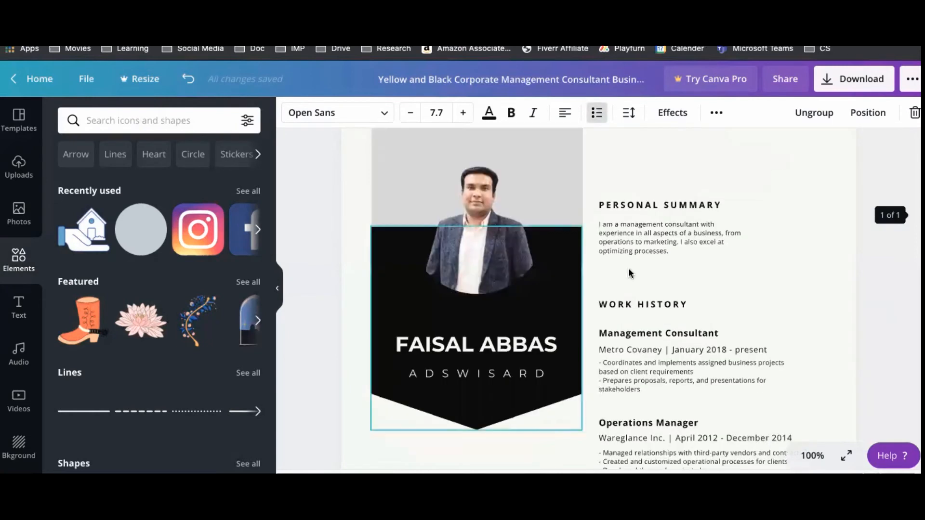
{"action": "left_click_drag", "start_coordinate": [663, 235], "coordinate": [469, 457]}
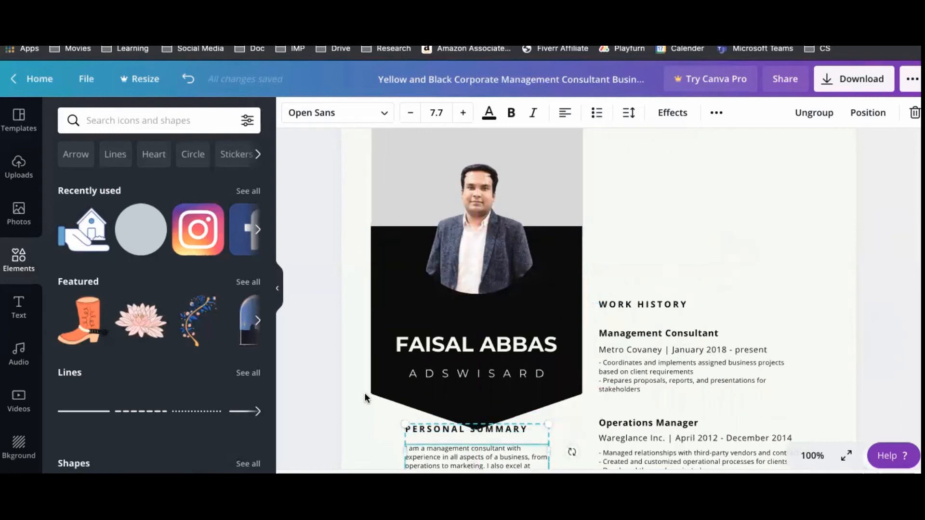
{"action": "scroll", "coordinate": [366, 395], "scroll_direction": "down", "scroll_amount": 5}
{"action": "scroll", "coordinate": [386, 337], "scroll_direction": "up", "scroll_amount": 2}
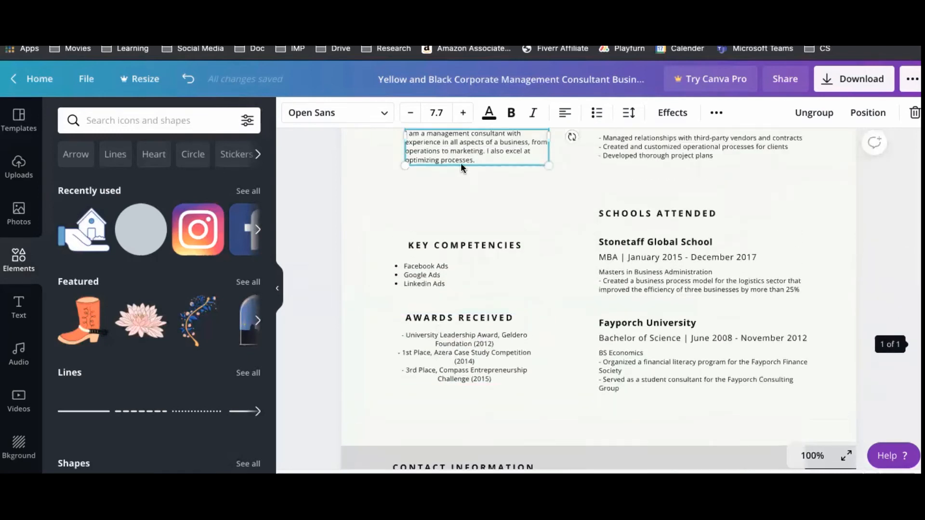
{"action": "left_click_drag", "start_coordinate": [452, 178], "coordinate": [450, 208]}
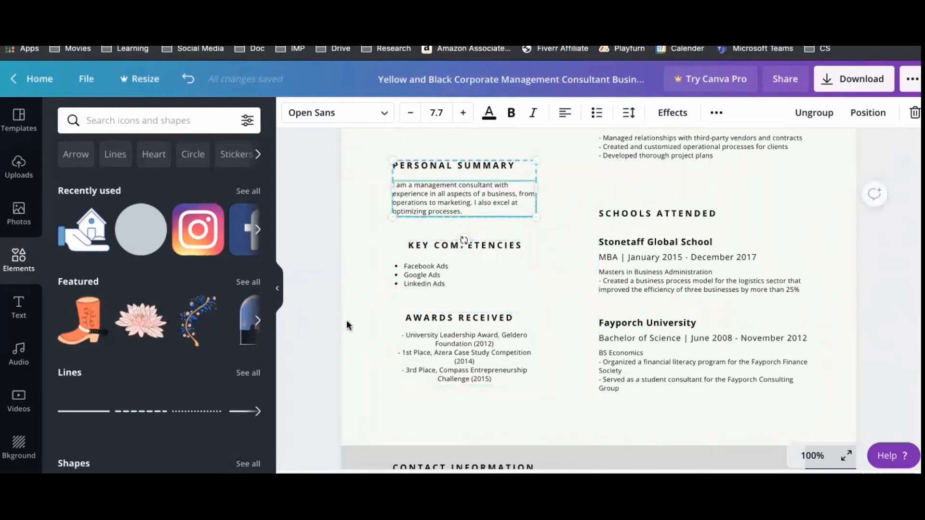
{"action": "left_click", "coordinate": [309, 314]}
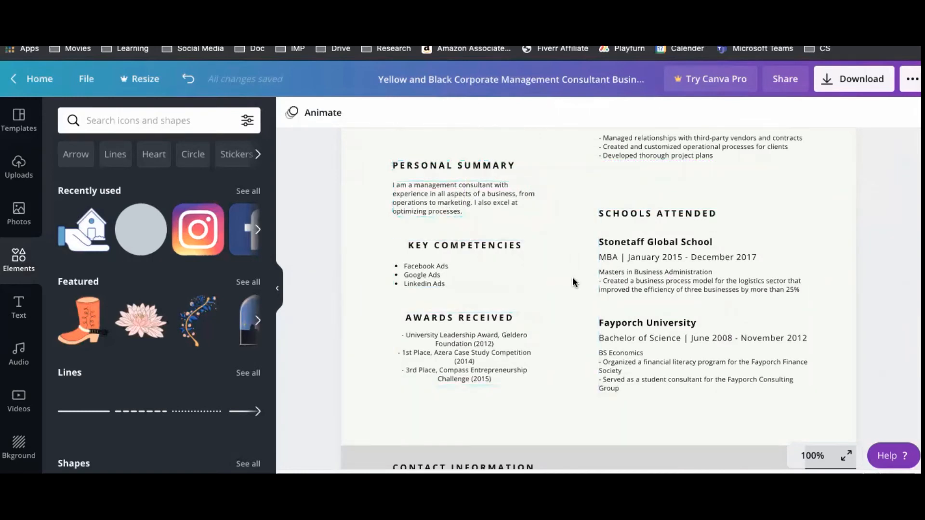
{"action": "scroll", "coordinate": [633, 283], "scroll_direction": "up", "scroll_amount": 8}
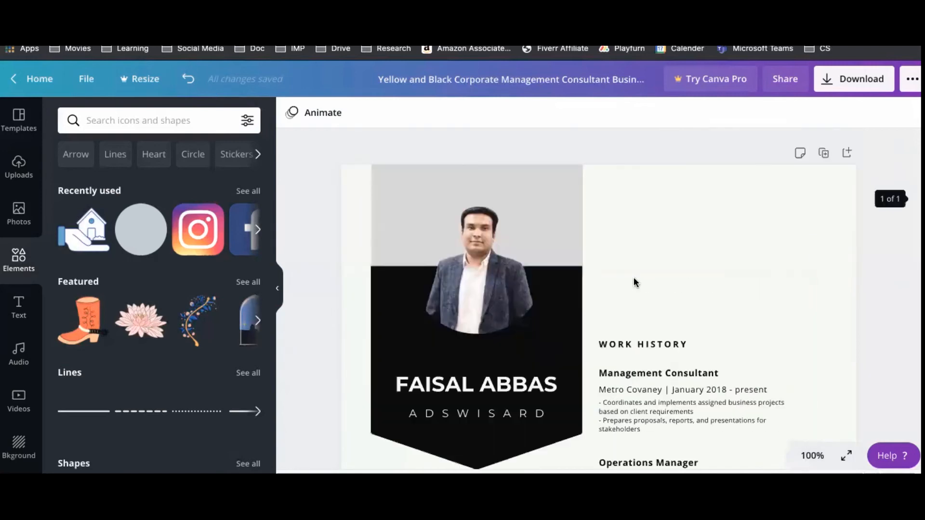
Drag the Work History section up to head the right column, then review the page.
{"action": "left_click", "coordinate": [672, 389]}
{"action": "left_click_drag", "start_coordinate": [732, 325], "coordinate": [742, 198]}
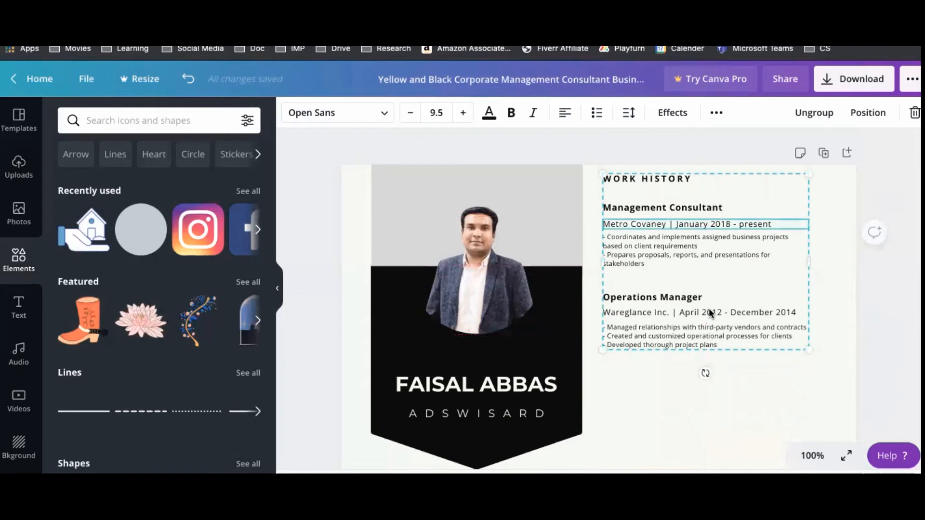
{"action": "left_click", "coordinate": [342, 293]}
{"action": "scroll", "coordinate": [725, 322], "scroll_direction": "down", "scroll_amount": 4}
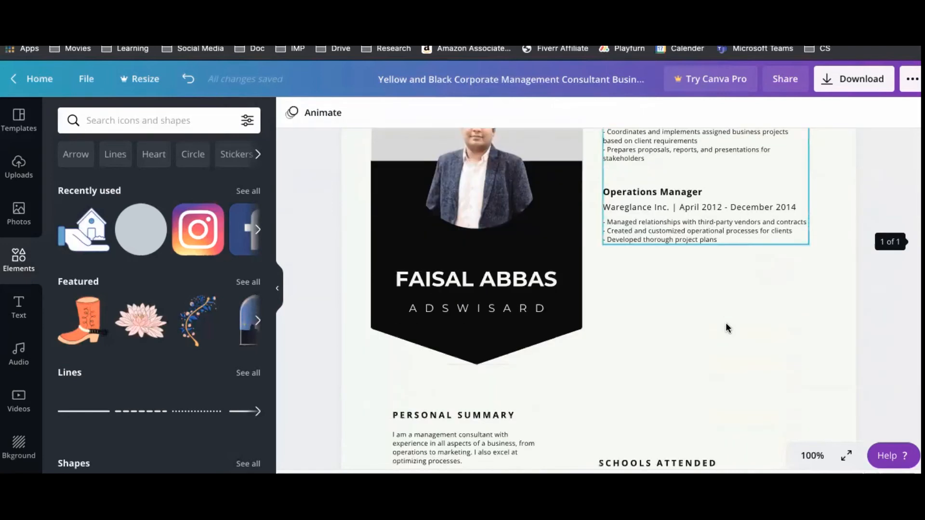
{"action": "scroll", "coordinate": [726, 326], "scroll_direction": "down", "scroll_amount": 4}
{"action": "scroll", "coordinate": [696, 324], "scroll_direction": "down", "scroll_amount": 2}
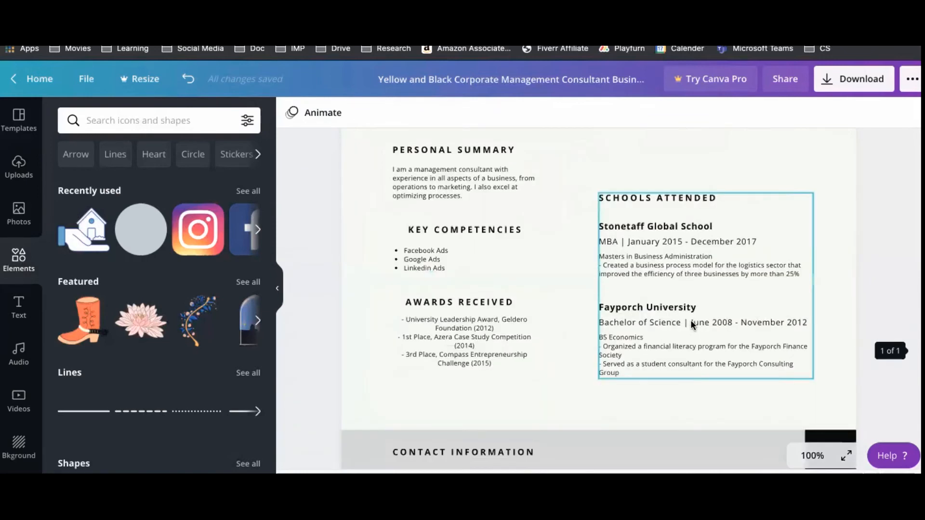
{"action": "scroll", "coordinate": [668, 305], "scroll_direction": "down", "scroll_amount": 3}
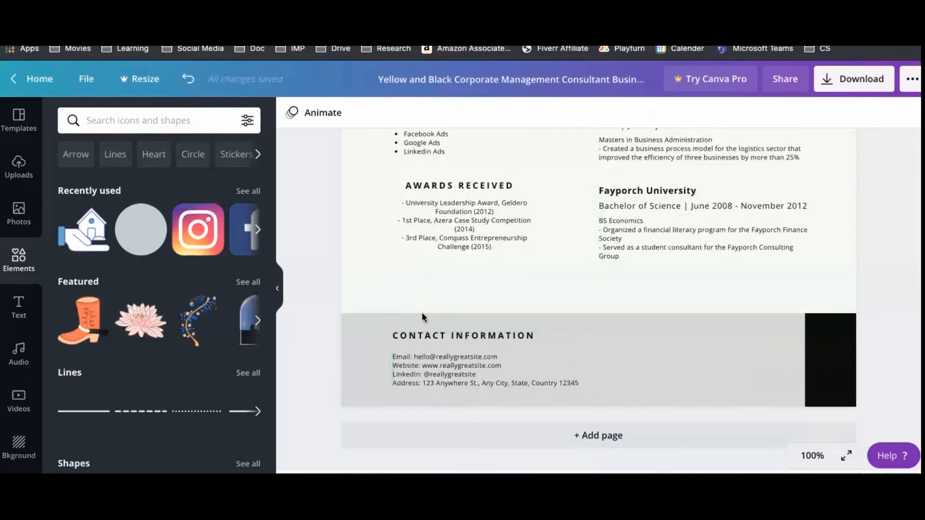
{"action": "scroll", "coordinate": [613, 316], "scroll_direction": "up", "scroll_amount": 10}
{"action": "scroll", "coordinate": [614, 316], "scroll_direction": "down", "scroll_amount": 10}
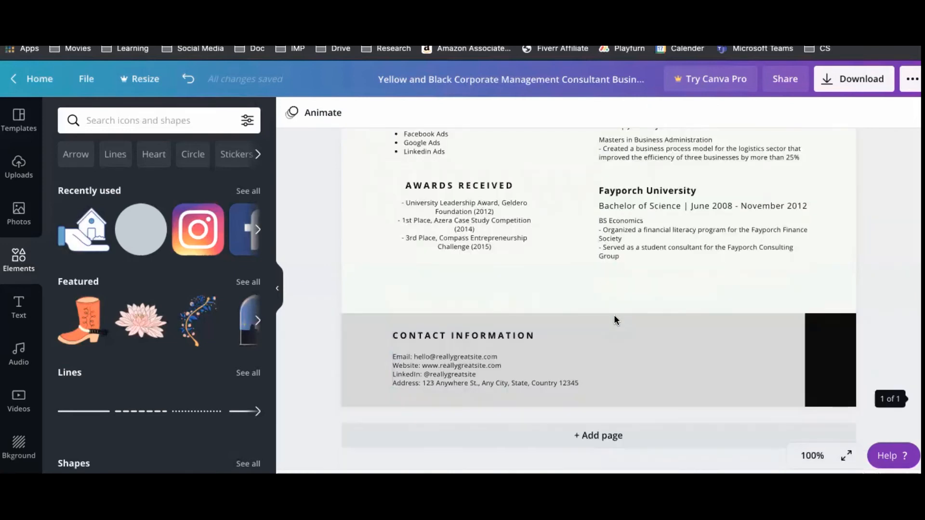
Add a blank second page to the resume.
{"action": "left_click", "coordinate": [622, 437]}
{"action": "scroll", "coordinate": [612, 315], "scroll_direction": "up", "scroll_amount": 15}
{"action": "scroll", "coordinate": [614, 318], "scroll_direction": "down", "scroll_amount": 5}
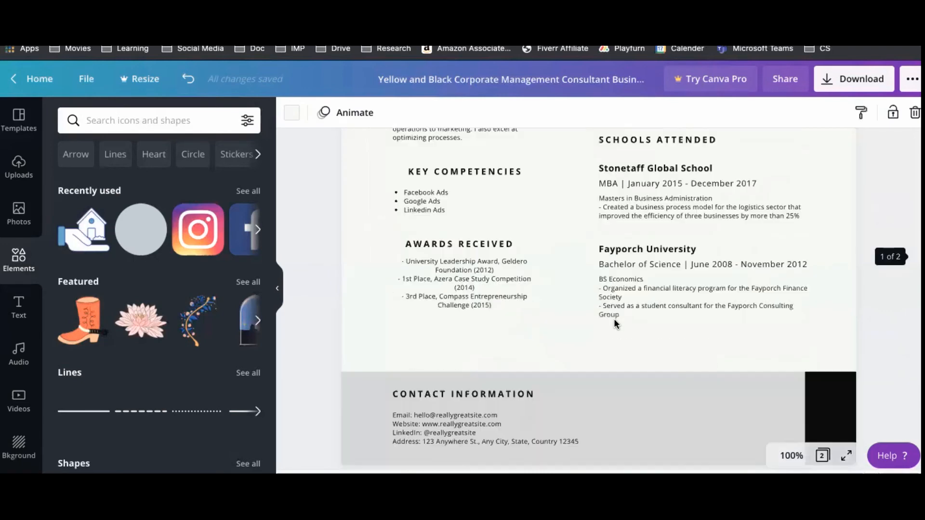
{"action": "scroll", "coordinate": [614, 318], "scroll_direction": "up", "scroll_amount": 5}
{"action": "scroll", "coordinate": [613, 318], "scroll_direction": "down", "scroll_amount": 5}
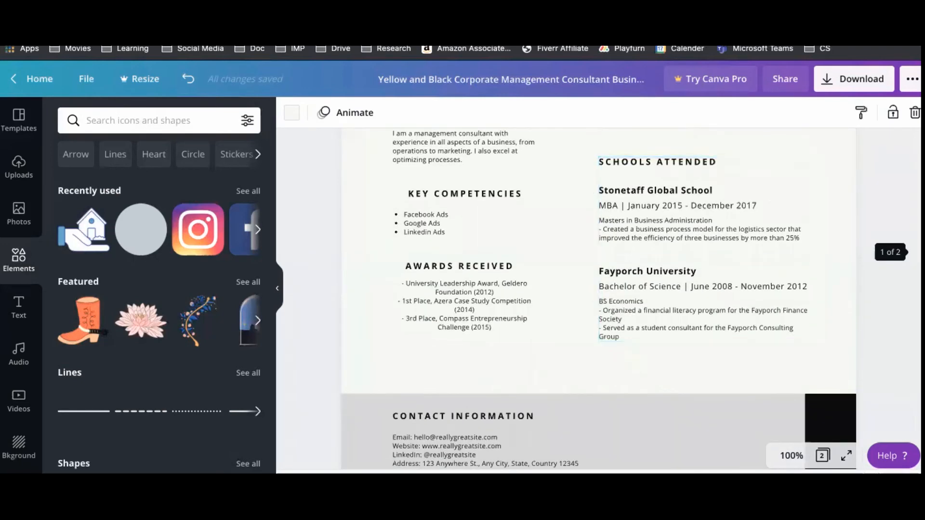
{"action": "scroll", "coordinate": [828, 311], "scroll_direction": "down", "scroll_amount": 6}
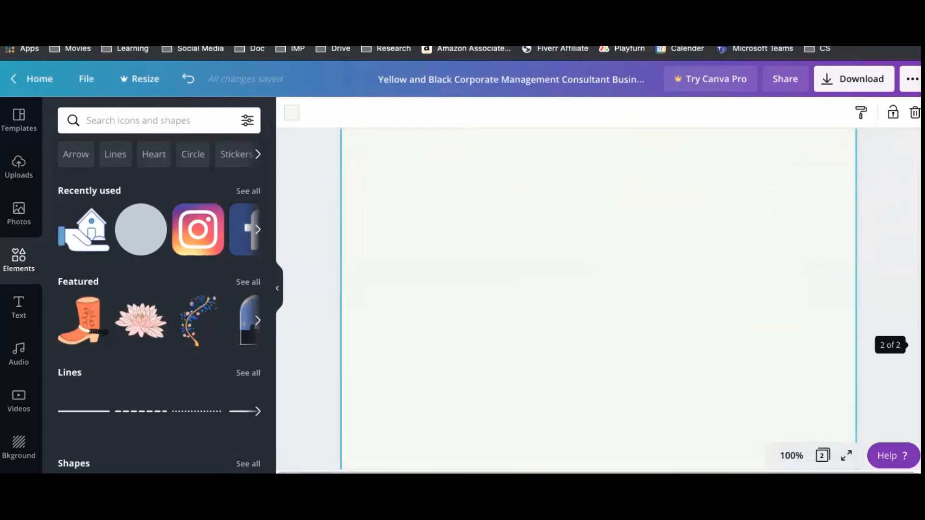
Try the pink graphic designer template on page 2, then undo it.
{"action": "left_click", "coordinate": [19, 137]}
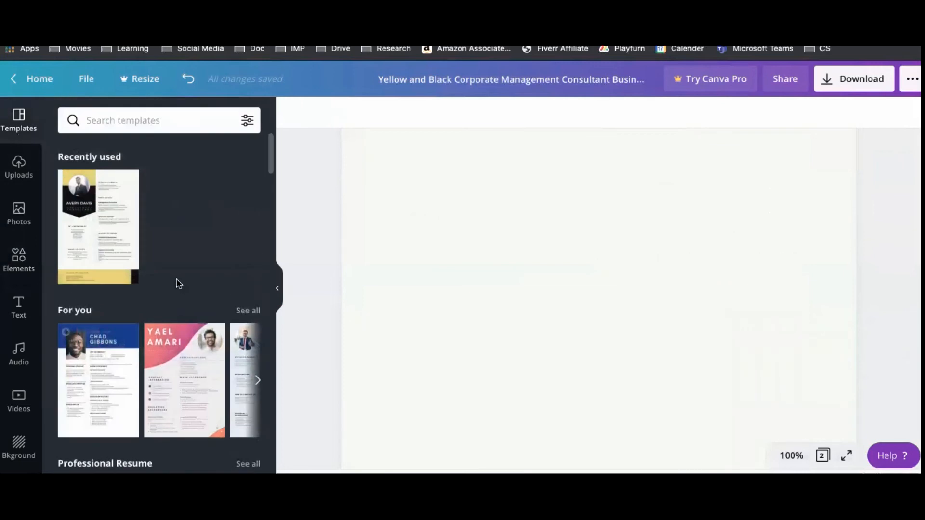
{"action": "left_click", "coordinate": [166, 384]}
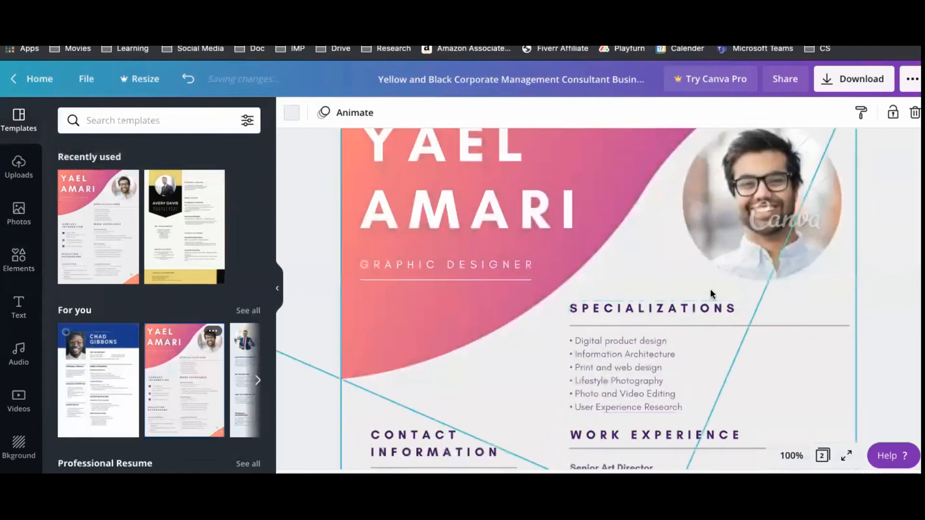
{"action": "scroll", "coordinate": [640, 327], "scroll_direction": "down", "scroll_amount": 4}
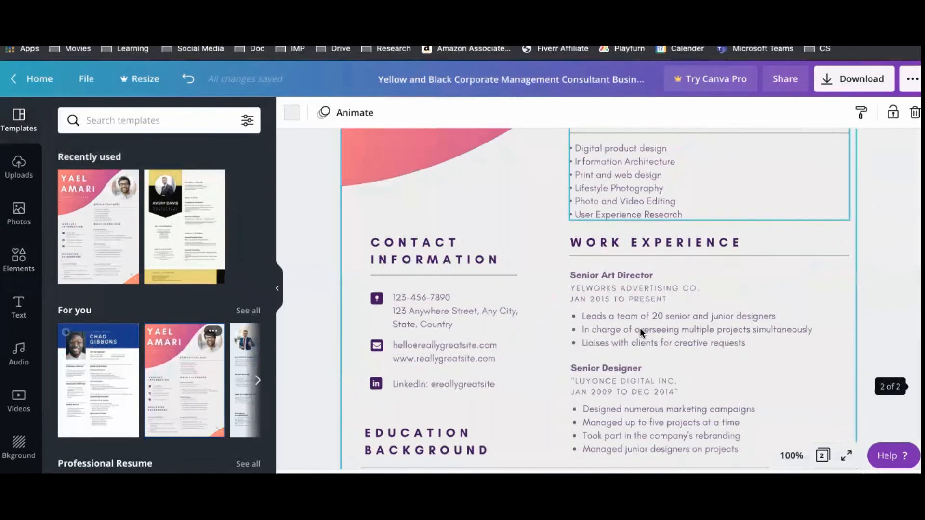
{"action": "scroll", "coordinate": [465, 330], "scroll_direction": "down", "scroll_amount": 4}
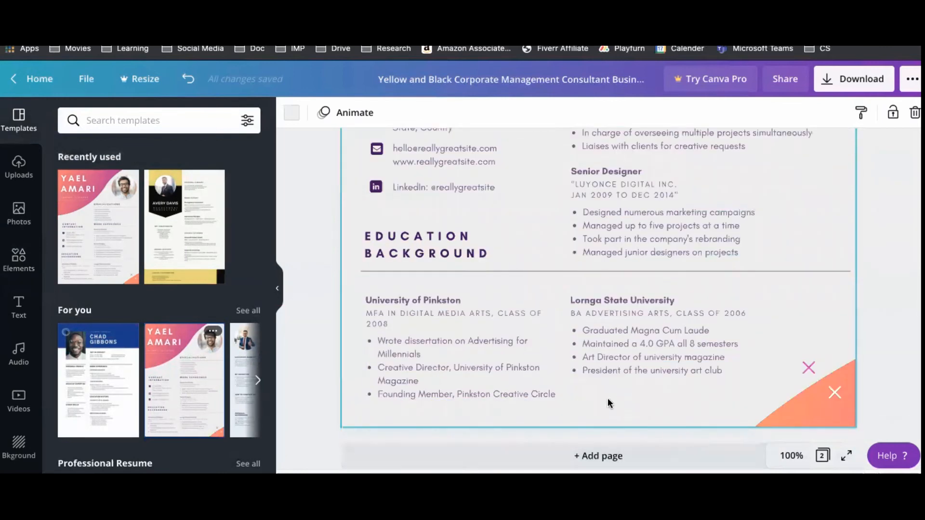
{"action": "key", "text": "ctrl+z"}
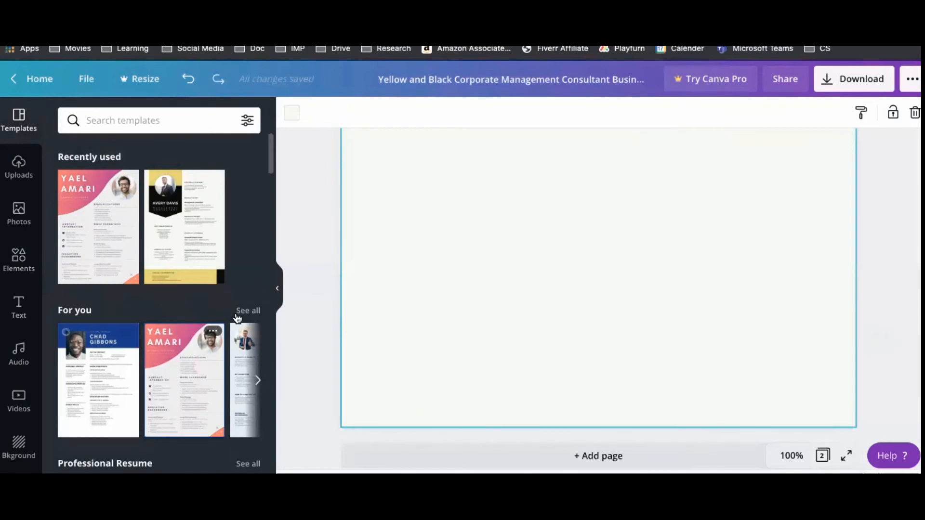
Apply the black-sidebar template from the Professional Resume collection to page 2.
{"action": "scroll", "coordinate": [225, 308], "scroll_direction": "down", "scroll_amount": 5}
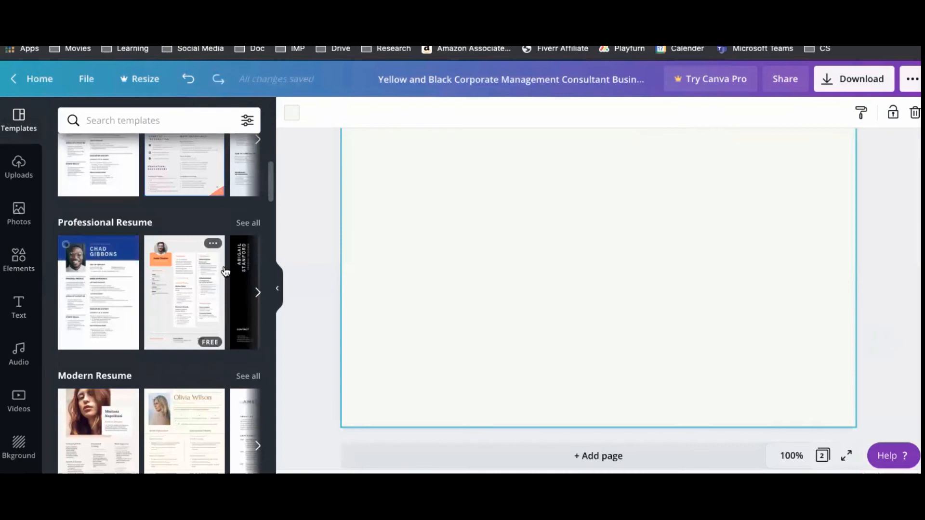
{"action": "left_click", "coordinate": [247, 223]}
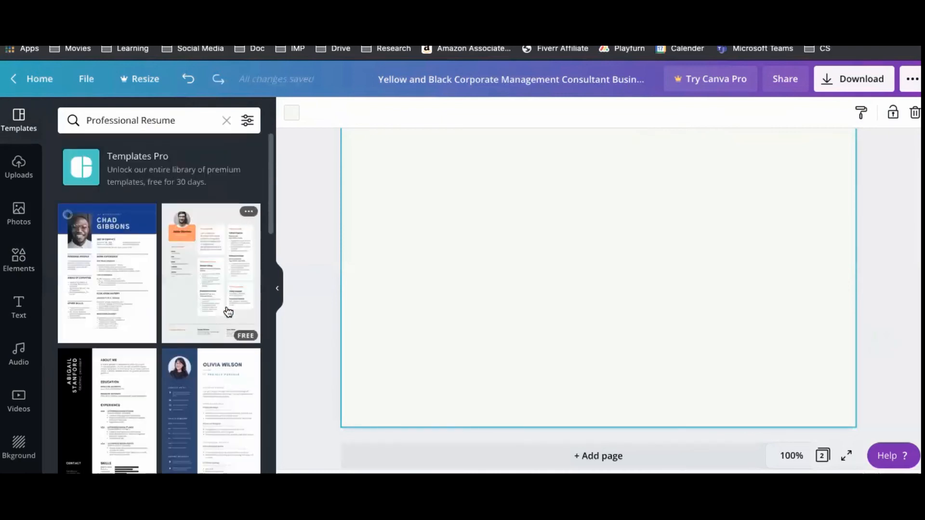
{"action": "scroll", "coordinate": [184, 265], "scroll_direction": "down", "scroll_amount": 2}
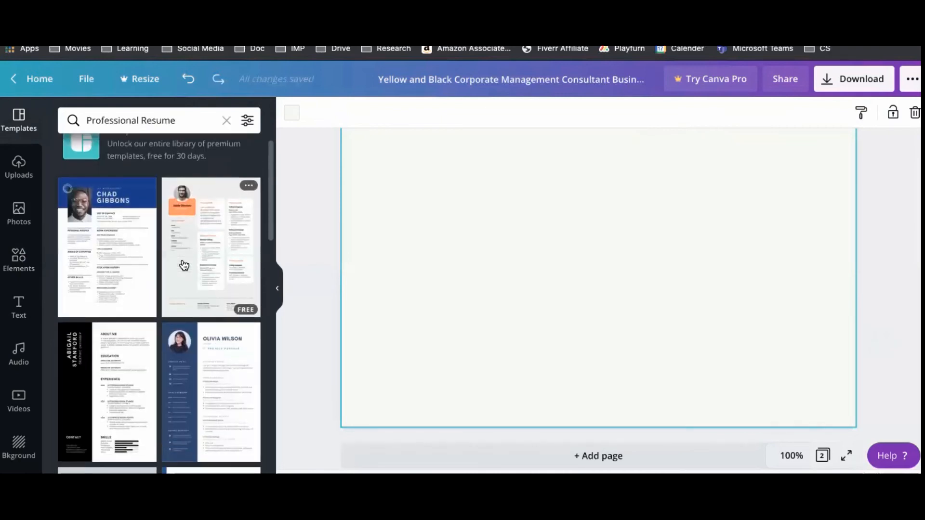
{"action": "left_click", "coordinate": [125, 403]}
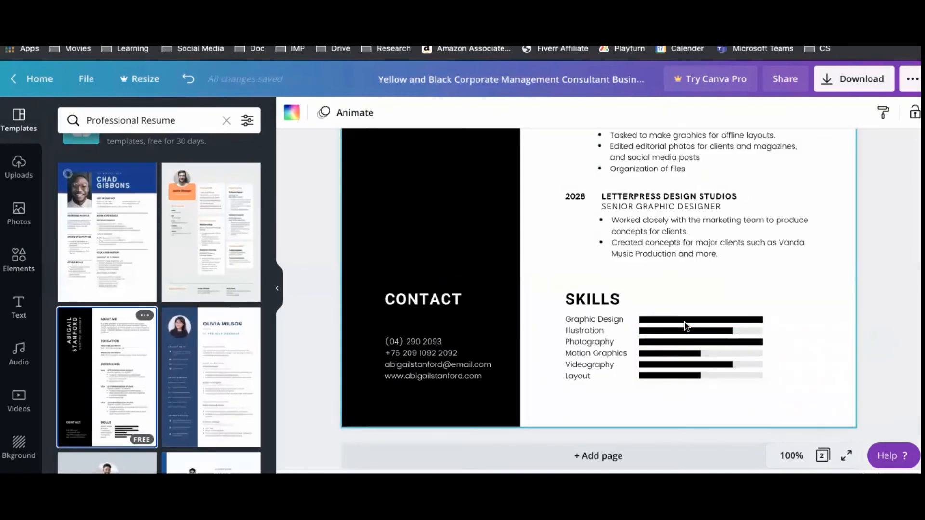
Zoom to 125% and stretch the Illustration skill bar to full length.
{"action": "left_click", "coordinate": [725, 334]}
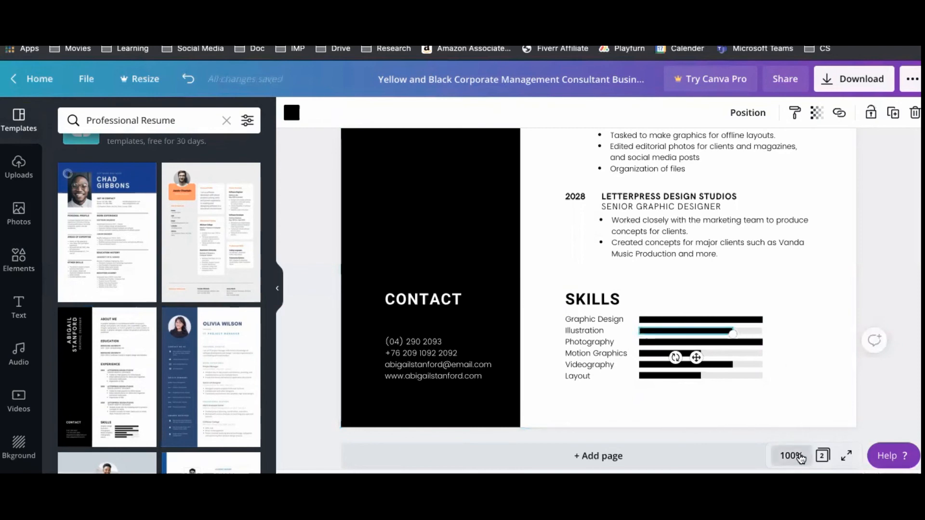
{"action": "left_click", "coordinate": [799, 457]}
{"action": "left_click", "coordinate": [785, 227]}
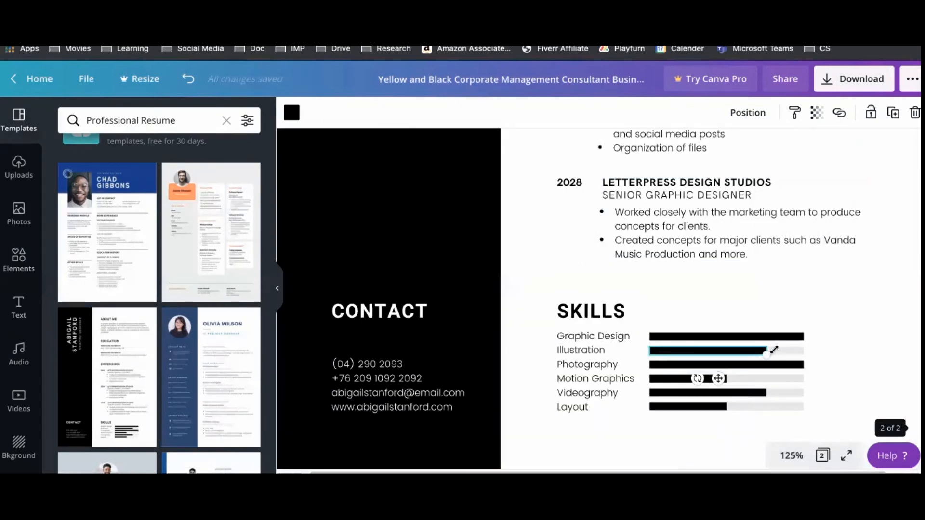
{"action": "scroll", "coordinate": [773, 350], "scroll_direction": "down", "scroll_amount": 1}
{"action": "left_click_drag", "start_coordinate": [767, 351], "coordinate": [804, 353]}
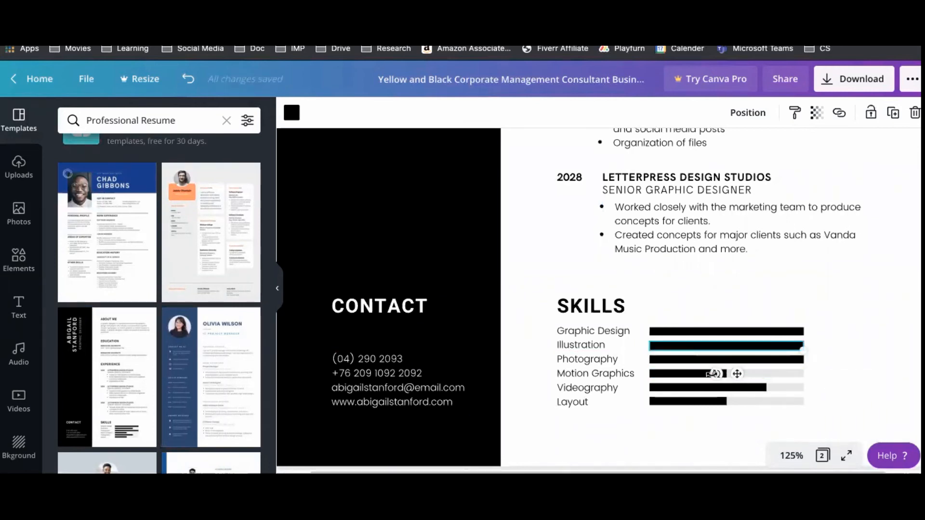
Lengthen the Motion Graphics skill bar to the right.
{"action": "left_click", "coordinate": [713, 374]}
{"action": "left_click_drag", "start_coordinate": [731, 379], "coordinate": [774, 380]}
{"action": "left_click", "coordinate": [576, 380]}
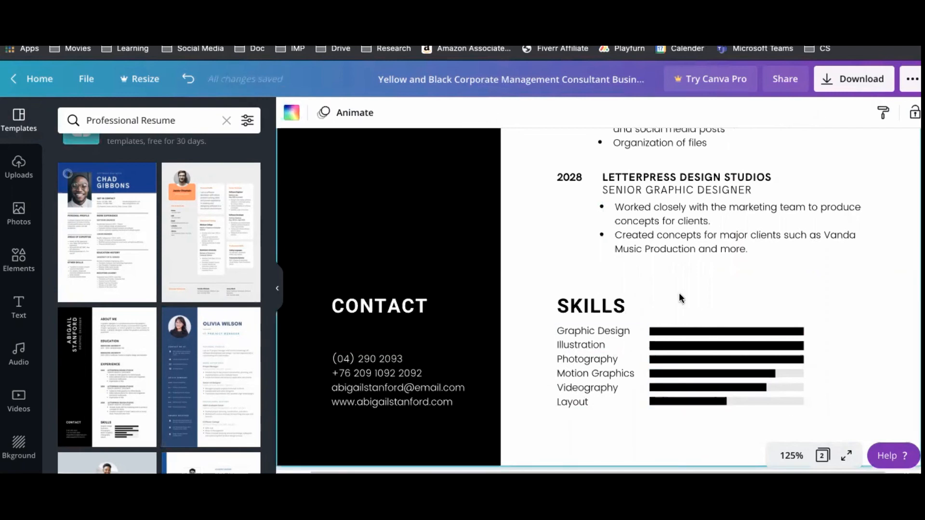
Apply the blue Preschool Teacher template from the Professional Resume results to page 2.
{"action": "scroll", "coordinate": [673, 294], "scroll_direction": "up", "scroll_amount": 10}
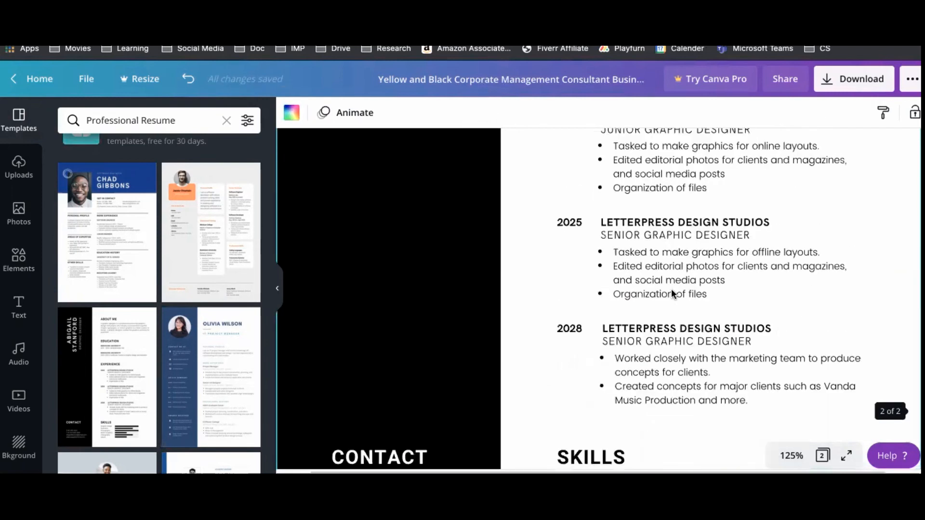
{"action": "scroll", "coordinate": [673, 294], "scroll_direction": "down", "scroll_amount": 5}
{"action": "scroll", "coordinate": [673, 294], "scroll_direction": "up", "scroll_amount": 6}
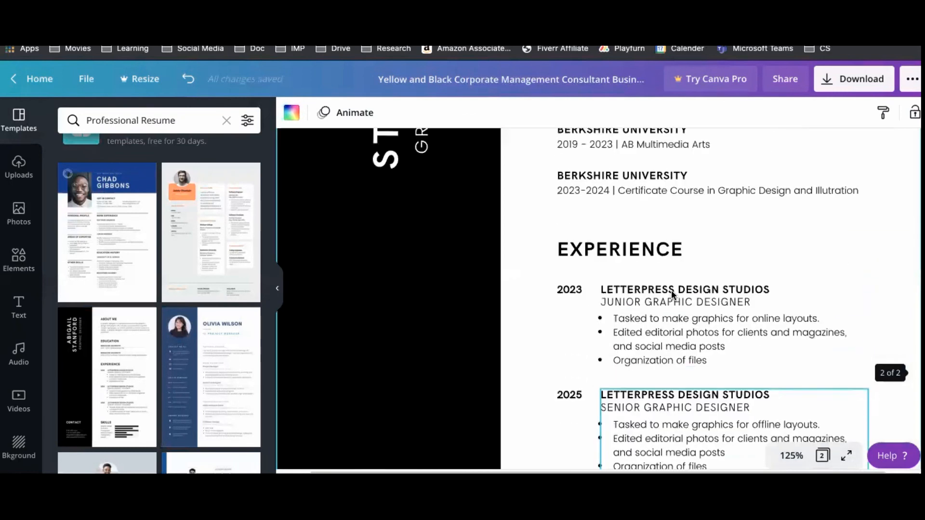
{"action": "scroll", "coordinate": [434, 313], "scroll_direction": "down", "scroll_amount": 1}
{"action": "scroll", "coordinate": [139, 313], "scroll_direction": "down", "scroll_amount": 5}
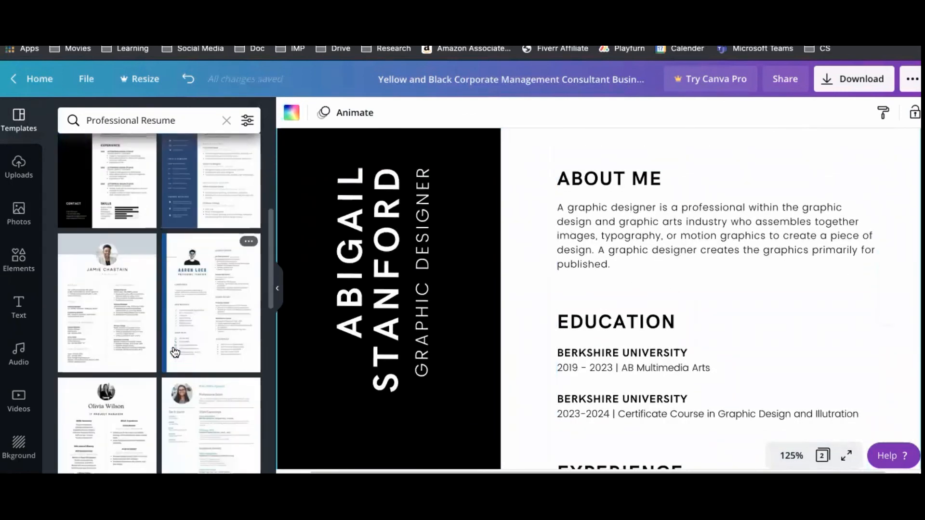
{"action": "left_click", "coordinate": [193, 327]}
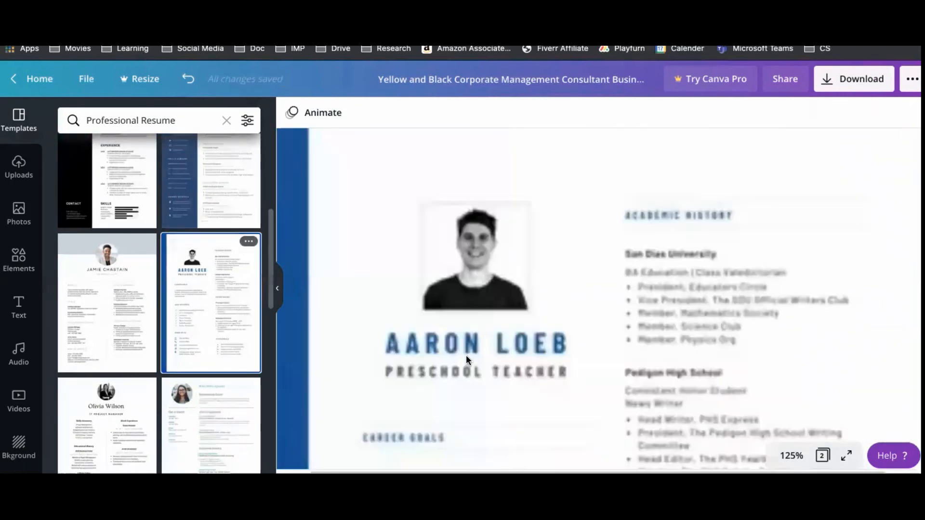
{"action": "scroll", "coordinate": [467, 361], "scroll_direction": "down", "scroll_amount": 8}
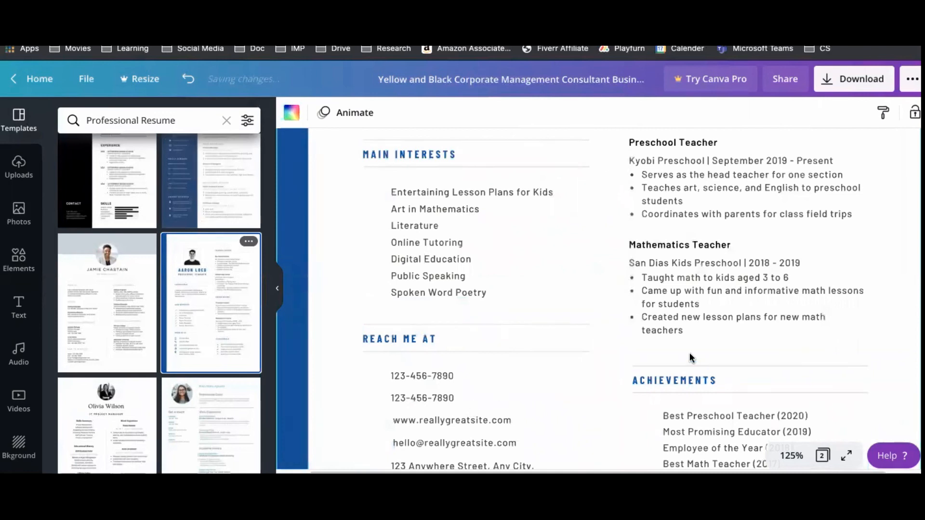
{"action": "scroll", "coordinate": [626, 347], "scroll_direction": "down", "scroll_amount": 4}
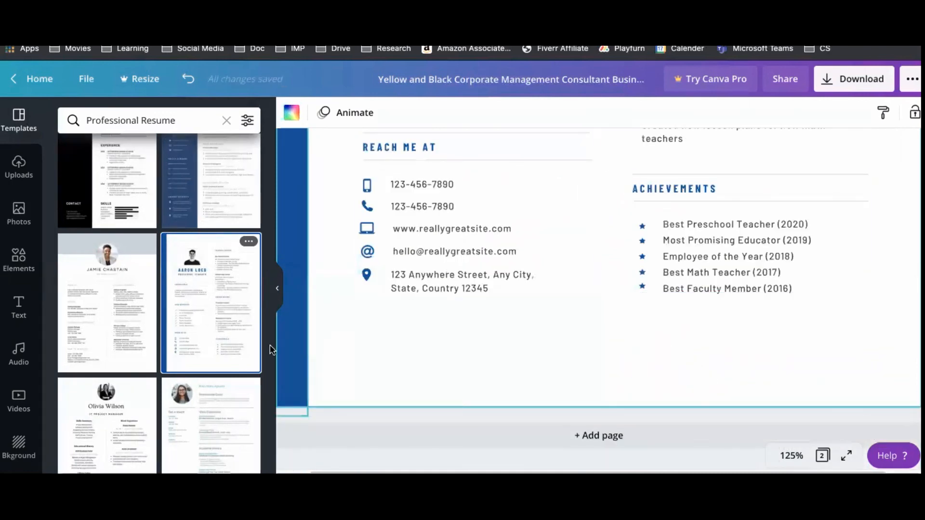
{"action": "scroll", "coordinate": [183, 371], "scroll_direction": "down", "scroll_amount": 1}
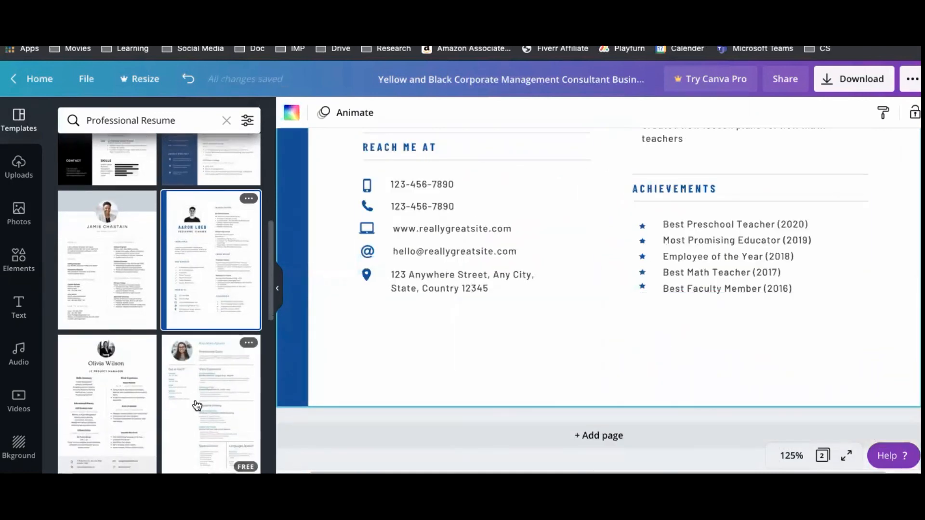
Try a different Professional Resume template on page 2 and browse further results.
{"action": "left_click", "coordinate": [197, 405]}
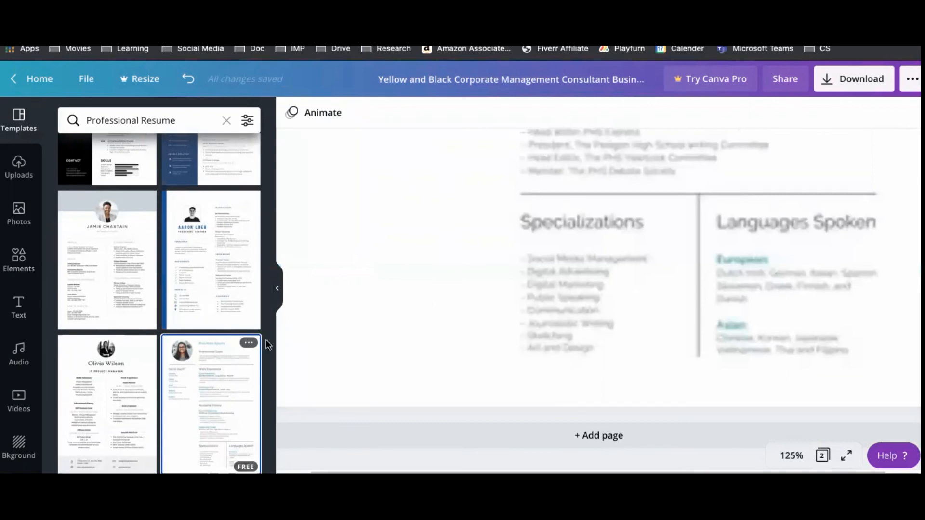
{"action": "scroll", "coordinate": [140, 373], "scroll_direction": "down", "scroll_amount": 5}
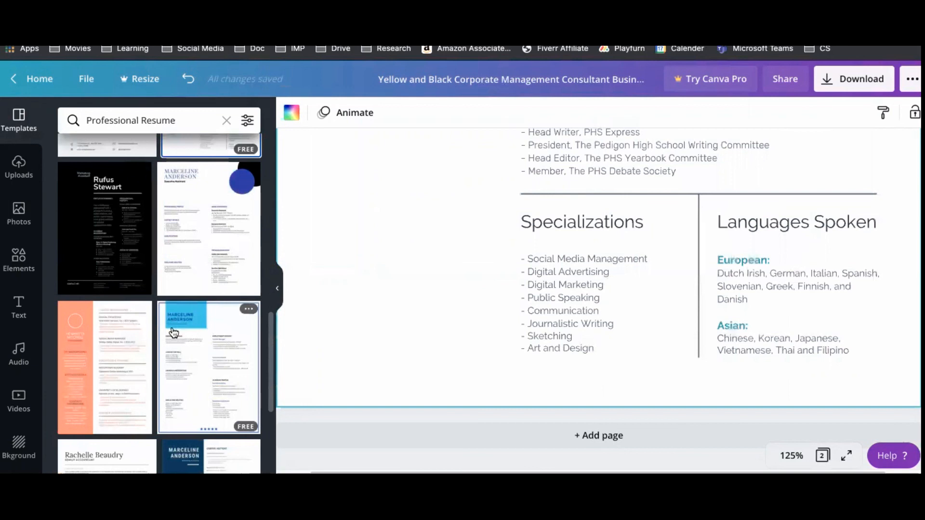
{"action": "scroll", "coordinate": [225, 362], "scroll_direction": "down", "scroll_amount": 3}
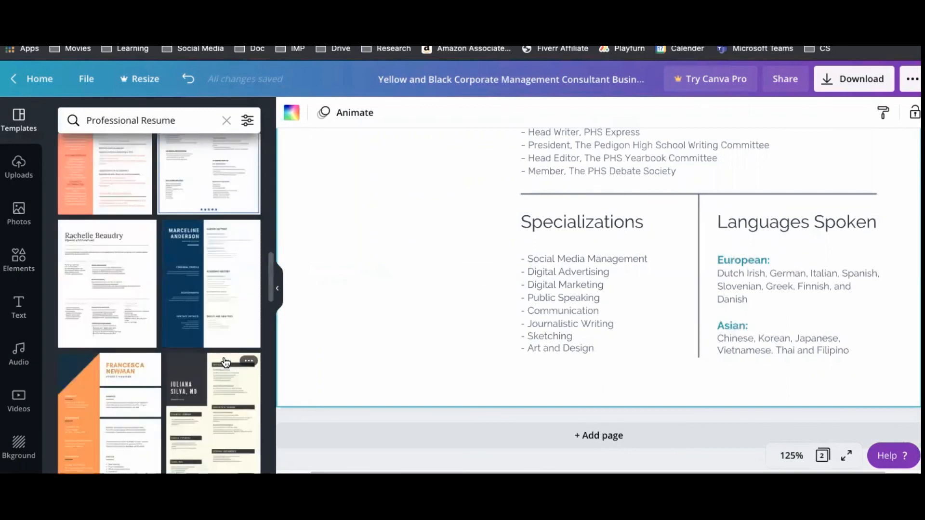
{"action": "scroll", "coordinate": [185, 273], "scroll_direction": "down", "scroll_amount": 1}
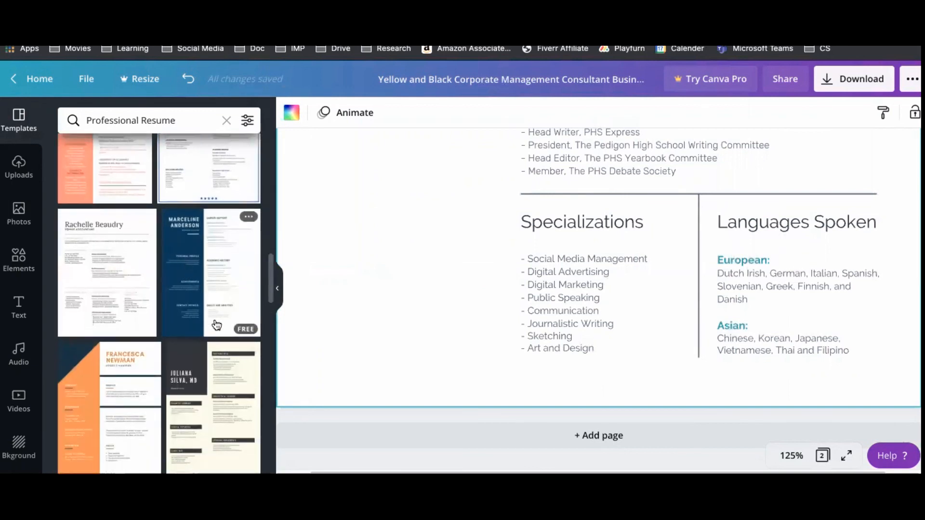
{"action": "scroll", "coordinate": [212, 376], "scroll_direction": "down", "scroll_amount": 1}
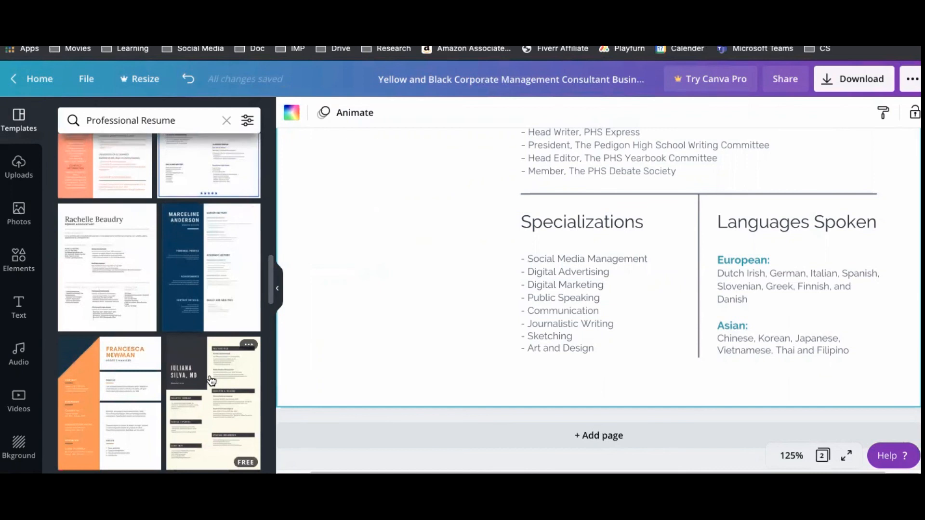
{"action": "scroll", "coordinate": [210, 381], "scroll_direction": "down", "scroll_amount": 2}
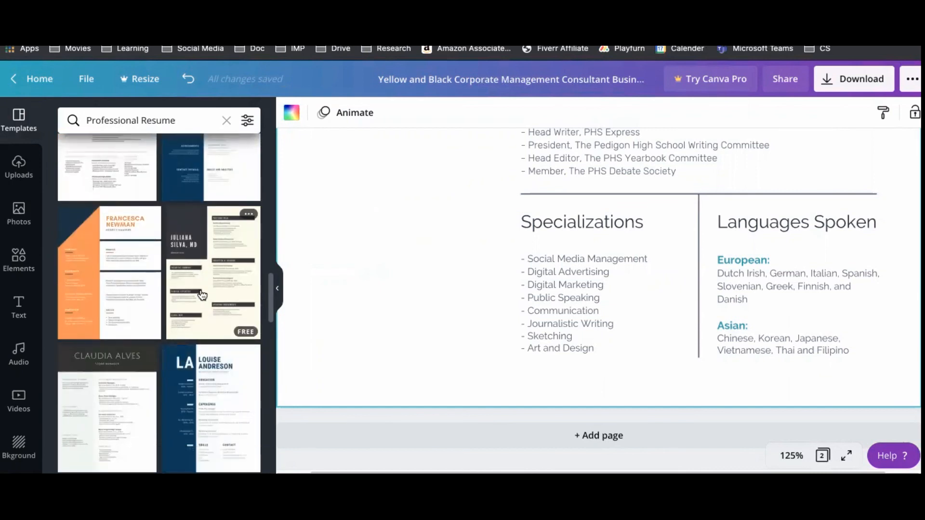
Apply the green BS Biology Major student resume template to page 2.
{"action": "scroll", "coordinate": [202, 295], "scroll_direction": "down", "scroll_amount": 5}
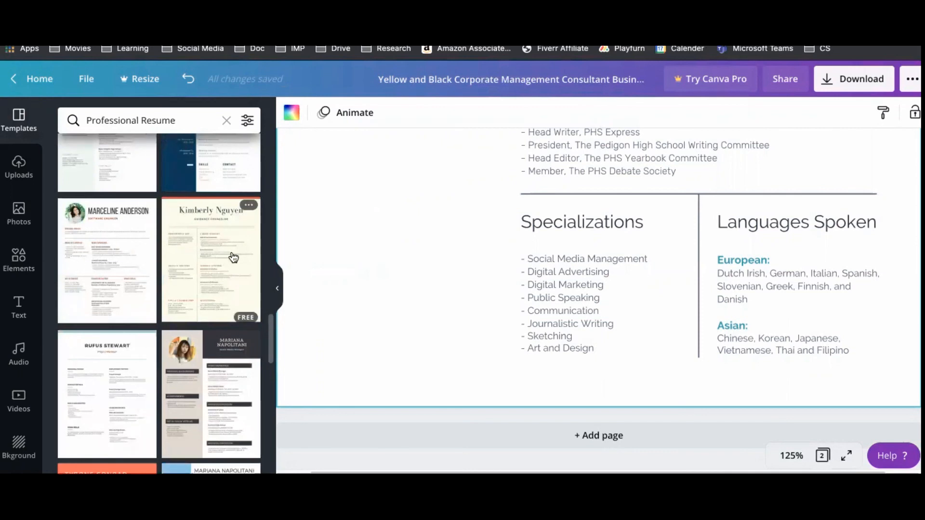
{"action": "scroll", "coordinate": [226, 259], "scroll_direction": "down", "scroll_amount": 4}
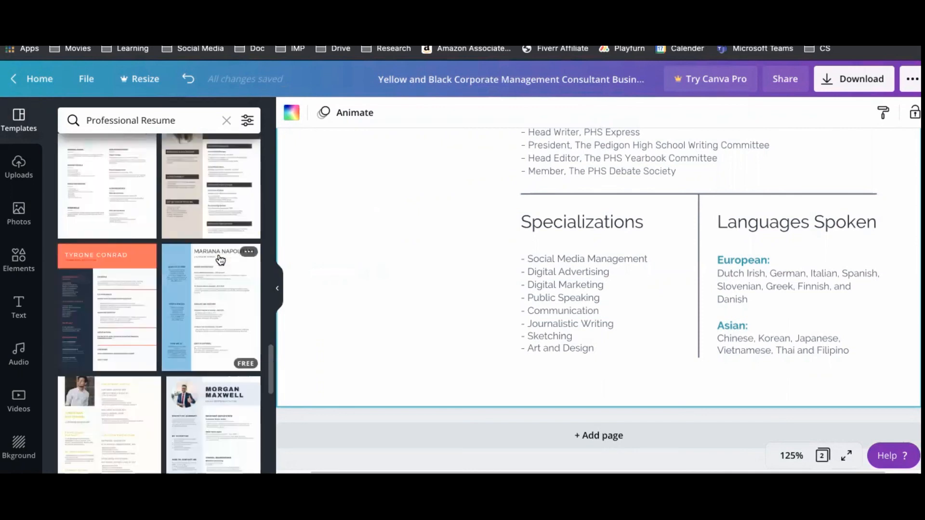
{"action": "scroll", "coordinate": [176, 307], "scroll_direction": "down", "scroll_amount": 4}
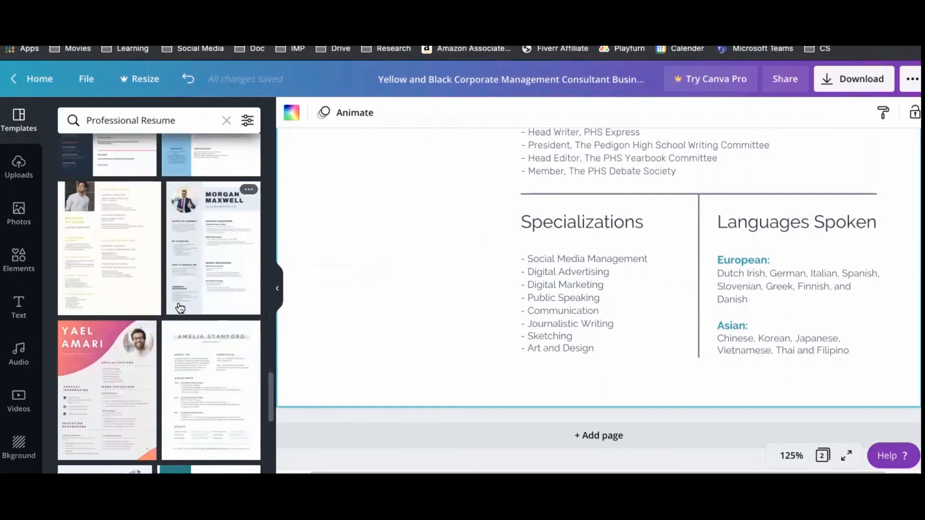
{"action": "scroll", "coordinate": [183, 303], "scroll_direction": "down", "scroll_amount": 5}
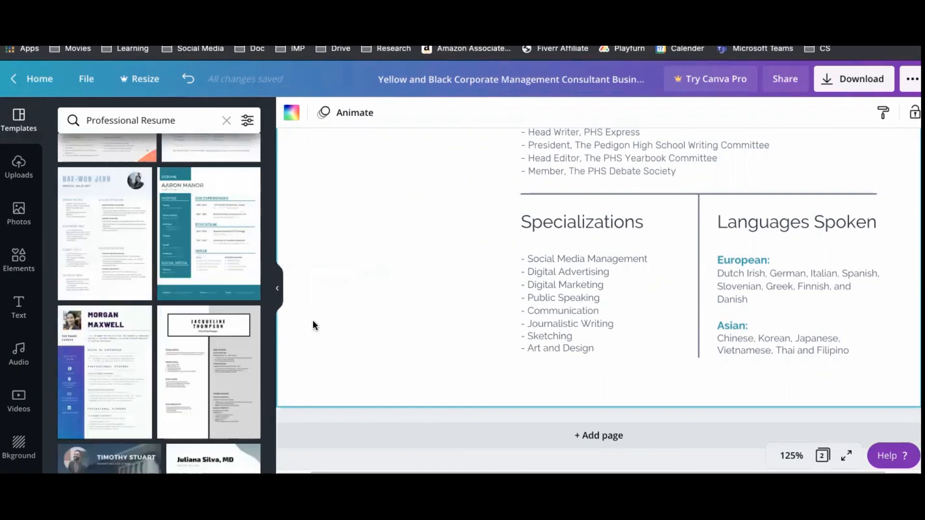
{"action": "scroll", "coordinate": [140, 362], "scroll_direction": "down", "scroll_amount": 5}
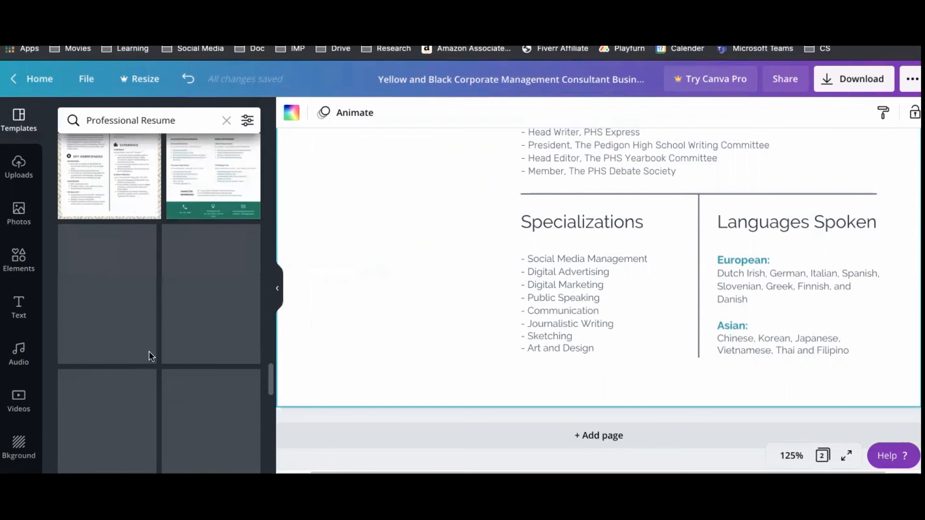
{"action": "left_click", "coordinate": [201, 188]}
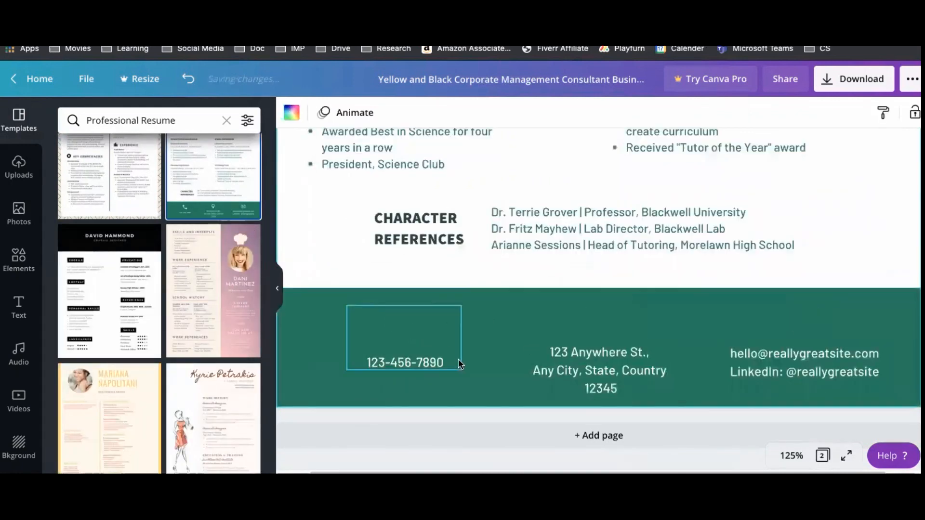
{"action": "scroll", "coordinate": [634, 325], "scroll_direction": "up", "scroll_amount": 10}
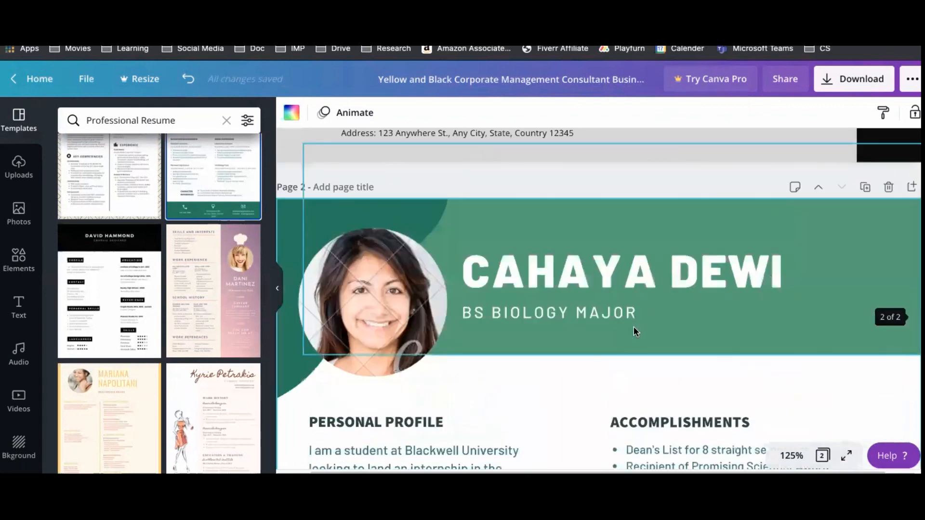